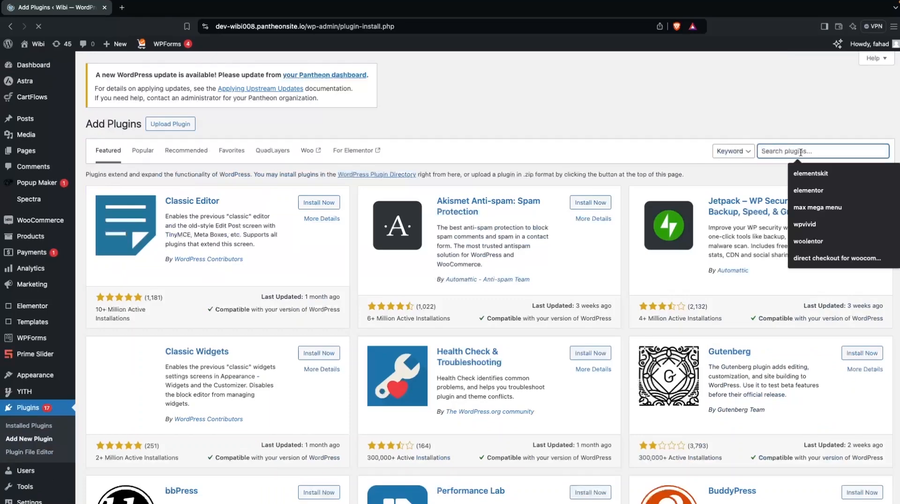
Search the plugin directory for "ajax search" and open the settings of the active Ajax Search Lite plugin
type("ajax search")
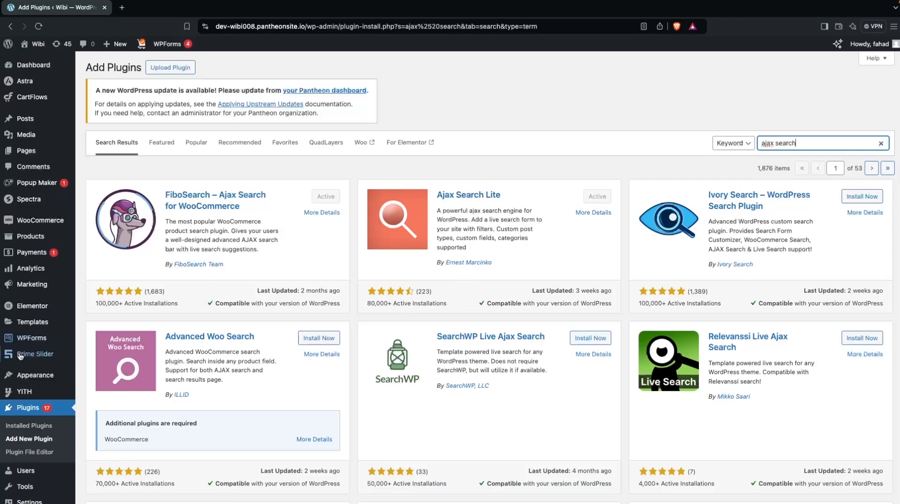
scroll(27, 421, "down", 8)
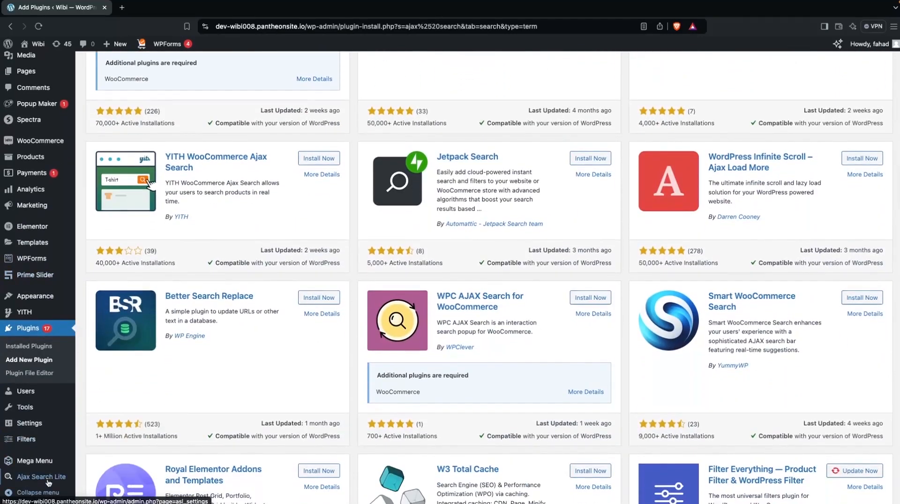
left_click(49, 478)
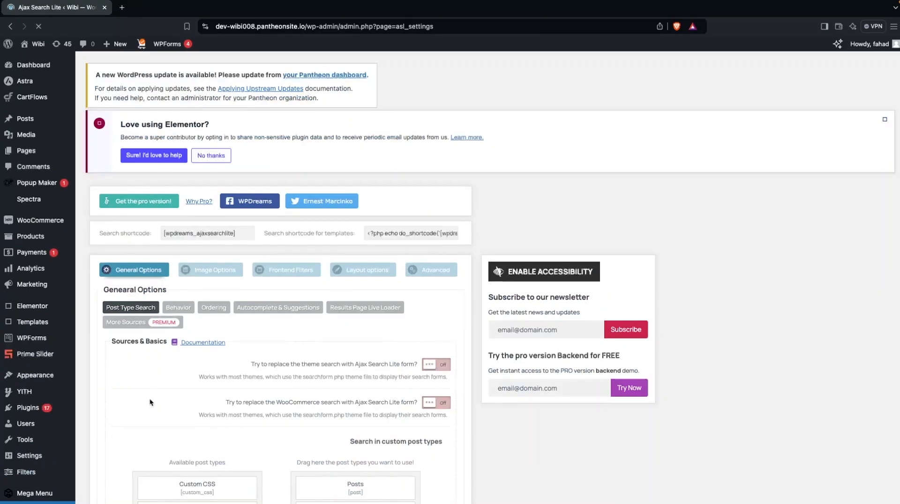
Copy the Ajax Search Lite search shortcode [wpdreams_ajaxsearchlite]
left_click(189, 237)
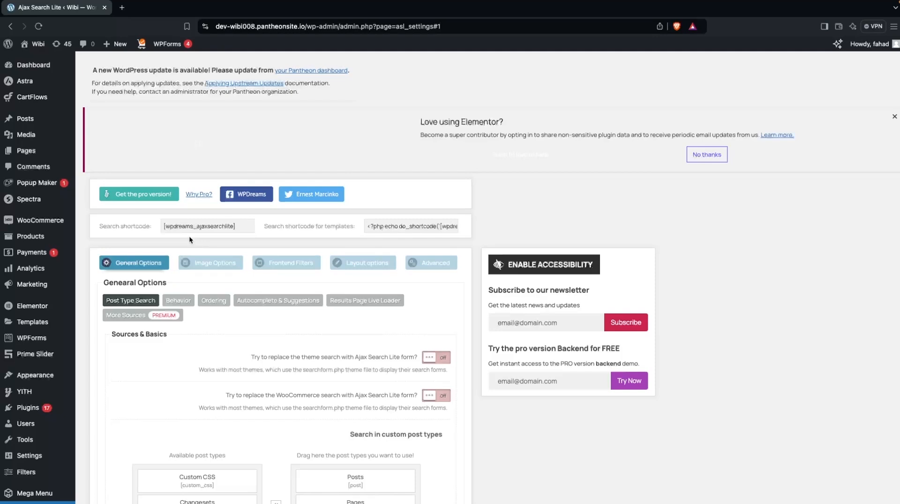
left_click(206, 226)
key("ctrl+c")
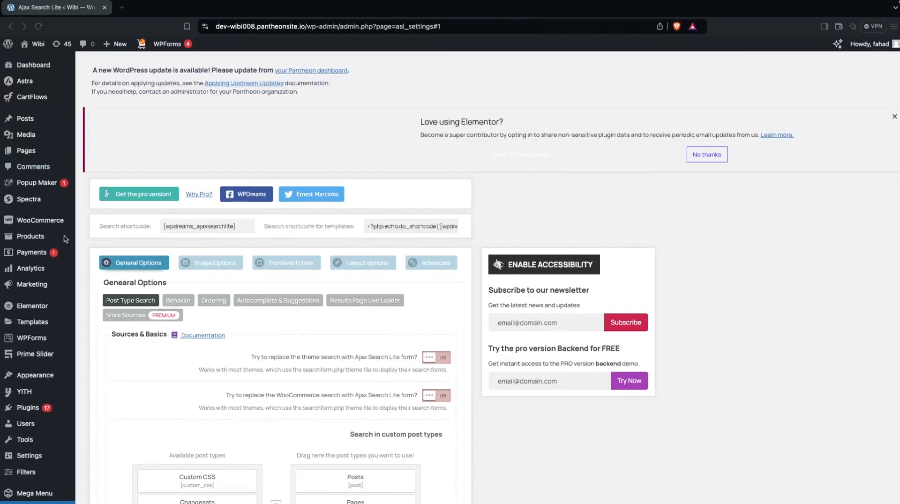
Create a new page in a separate browser tab and title it "Search Ajax Sample"
mouse_move(43, 149)
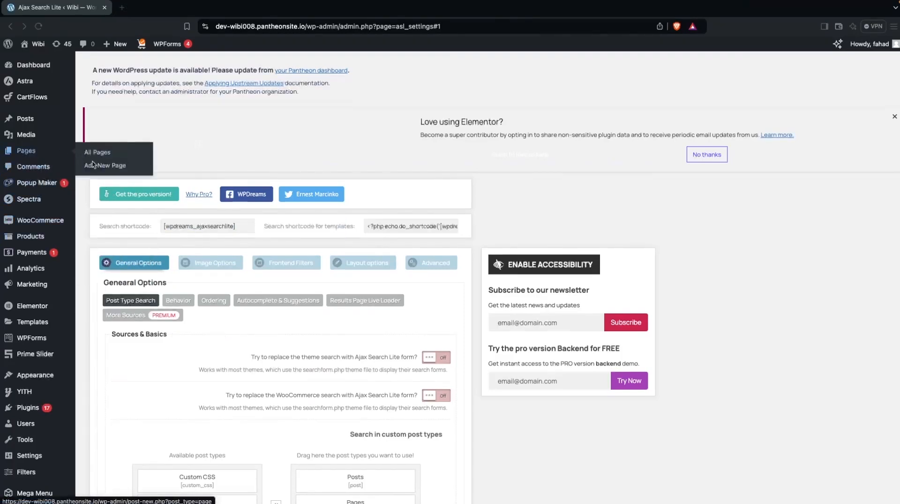
middle_click(107, 167)
left_click(150, 10)
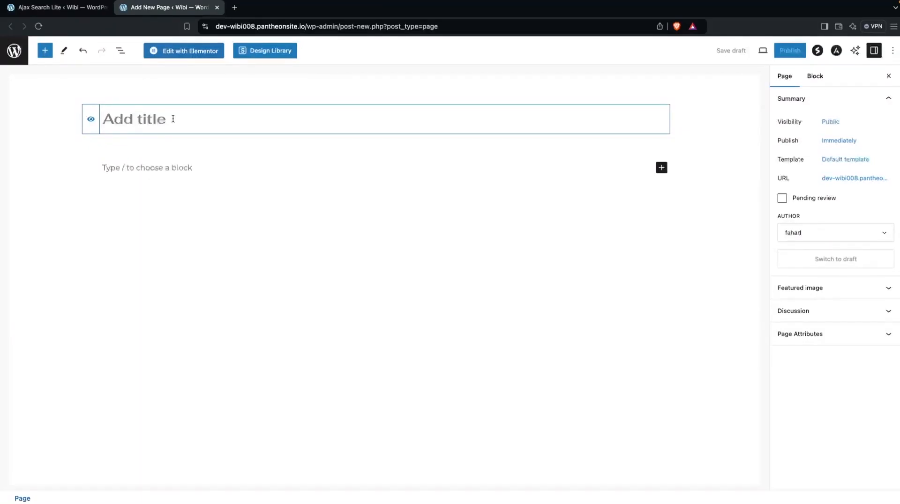
type("Search ")
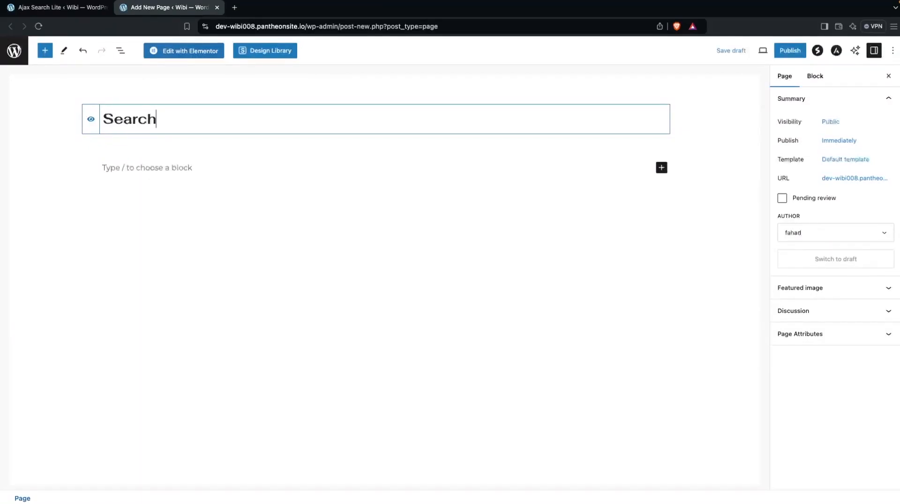
type("Ajax SAmple")
key("BackSpace")
key("BackSpace")
key("BackSpace")
key("BackSpace")
key("BackSpace")
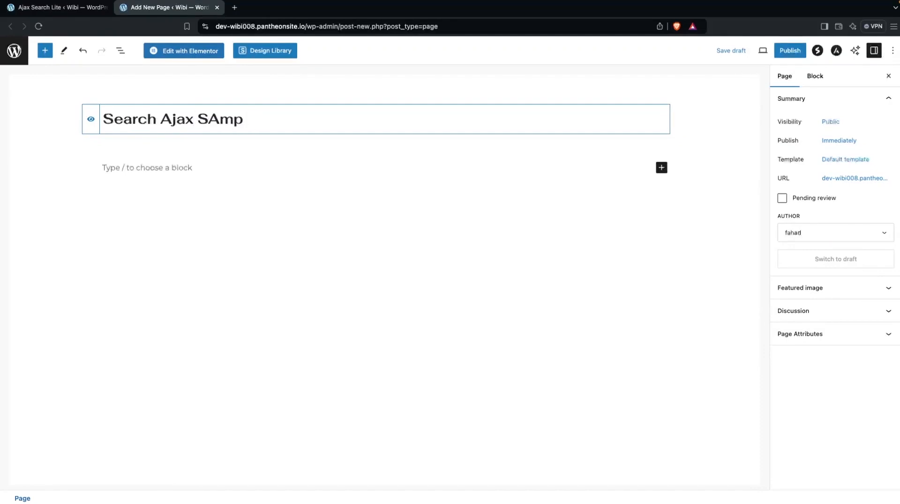
type("ample")
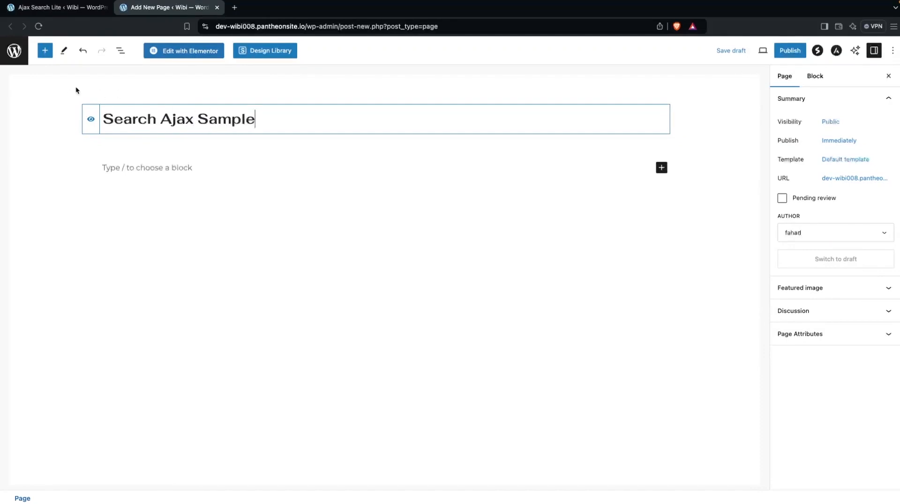
Edit the page with Elementor and add a Shortcode widget containing the copied [wpdreams_ajaxsearchlite] shortcode
left_click(195, 52)
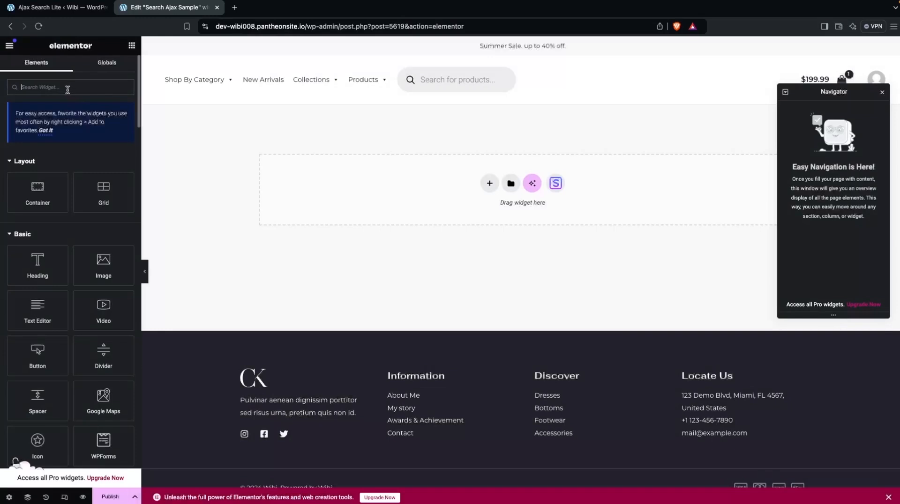
left_click(67, 89)
type("short")
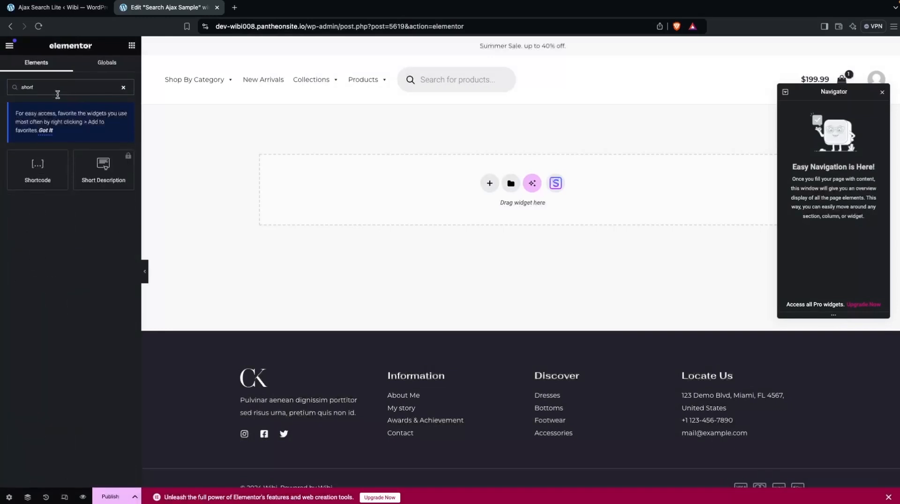
left_click(41, 169)
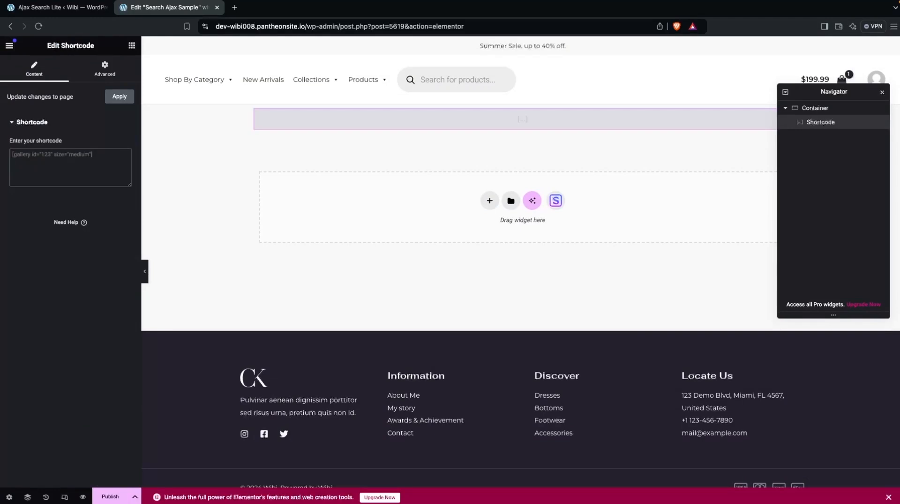
key("ctrl+v")
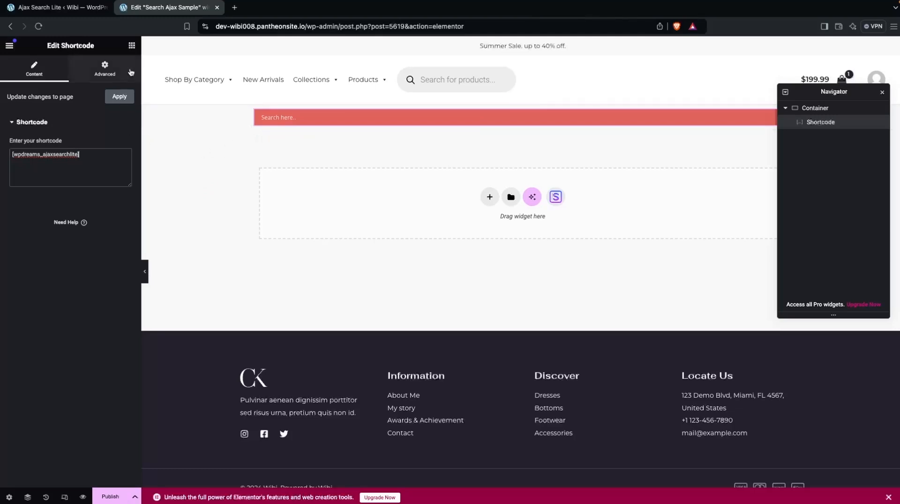
Set the top padding of the shortcode's container to 50 px and publish the page
left_click(132, 45)
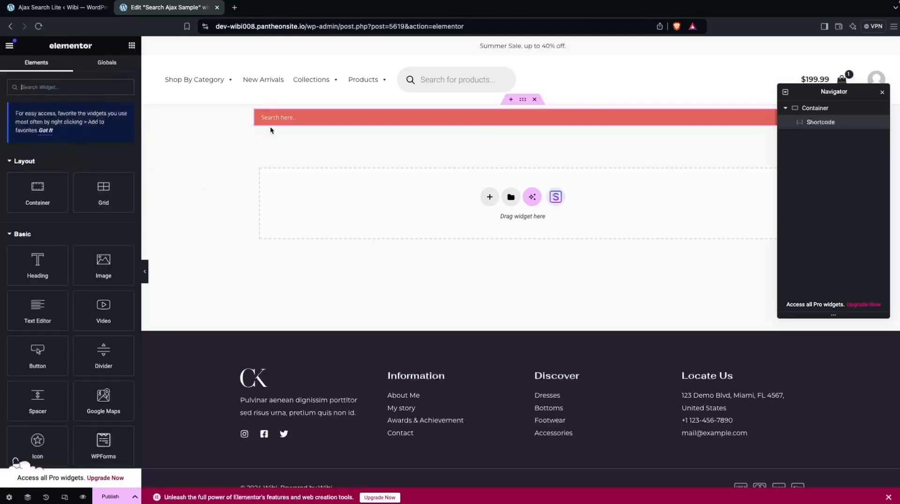
left_click(523, 99)
left_click(116, 70)
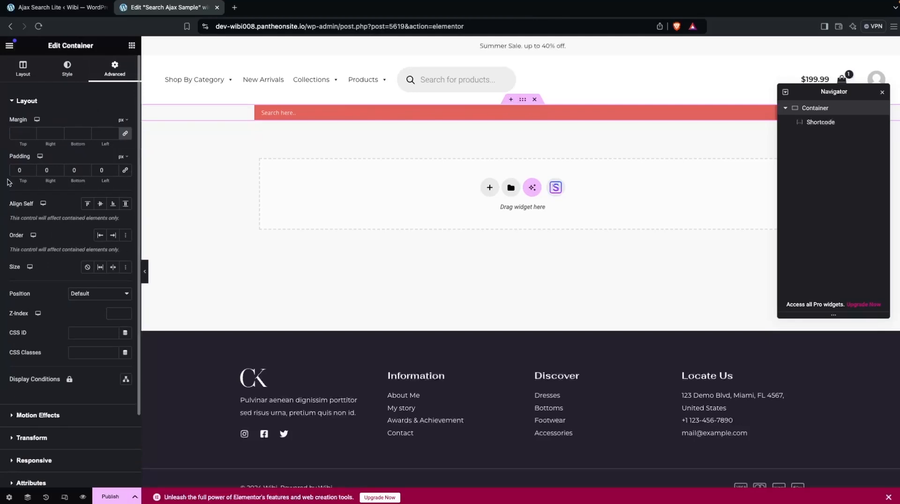
key("Left")
type("5")
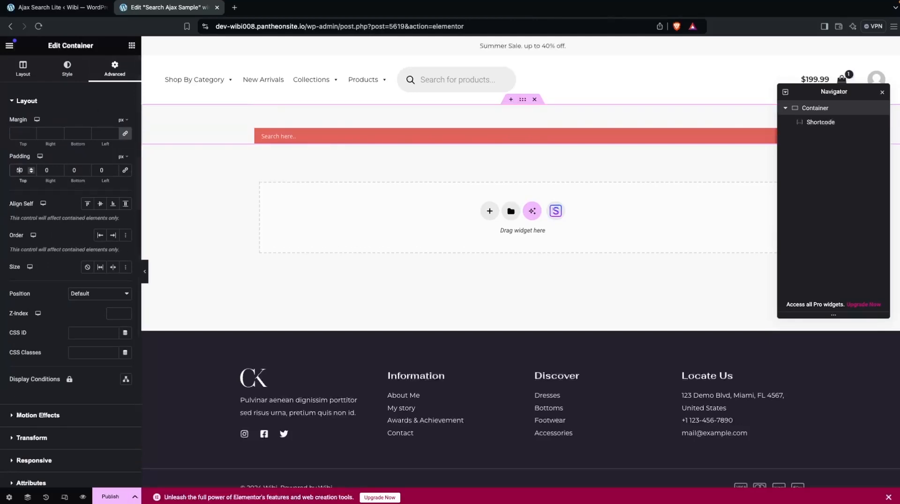
left_click(111, 497)
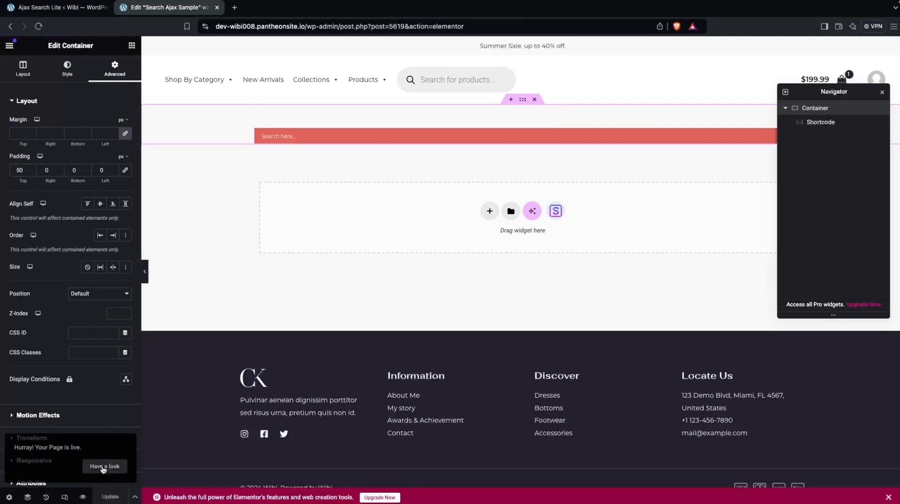
View the live page and test its search bar with "n", looking through the suggestions and clearing the query
left_click(103, 467)
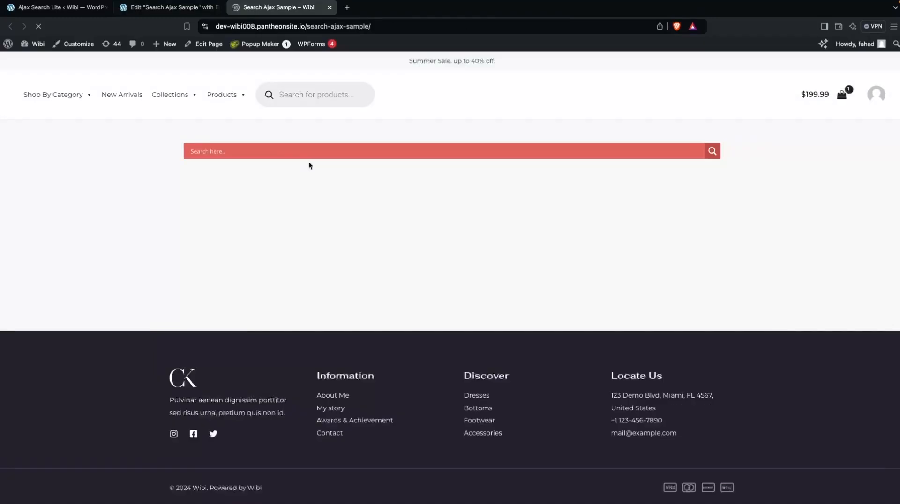
left_click(298, 155)
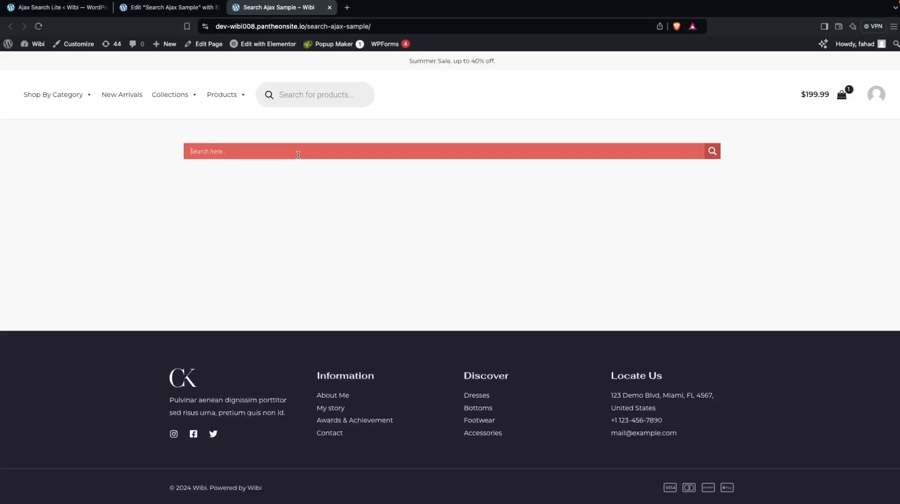
type("n")
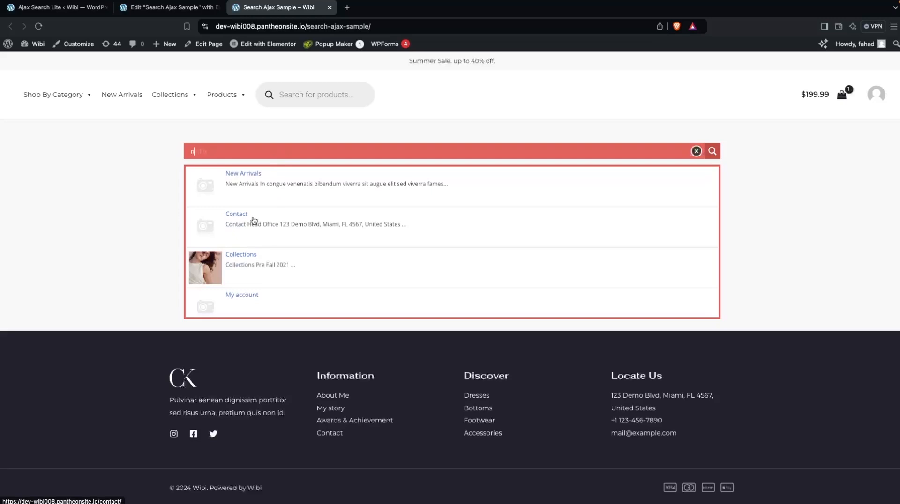
scroll(251, 281, "down", 1)
scroll(253, 249, "down", 5)
scroll(253, 246, "up", 5)
key("BackSpace")
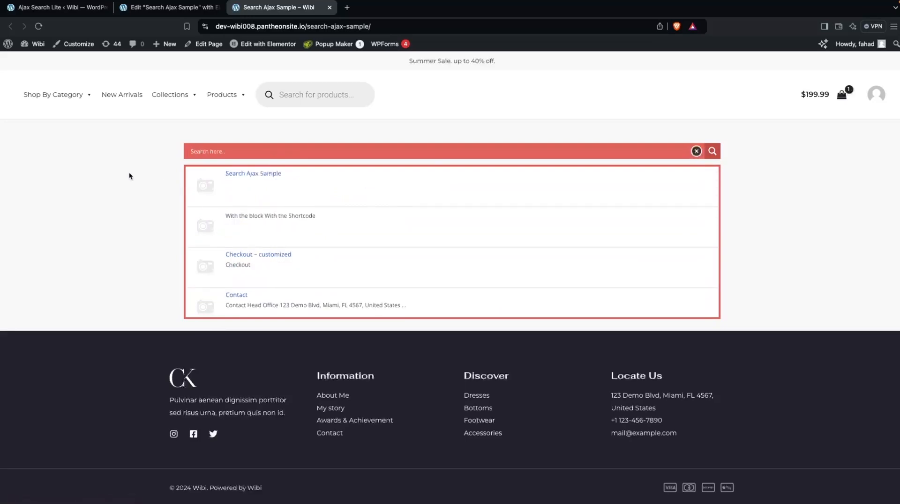
Close the page editor and live page tabs, and open the site's widget editor from the admin dashboard
left_click(56, 7)
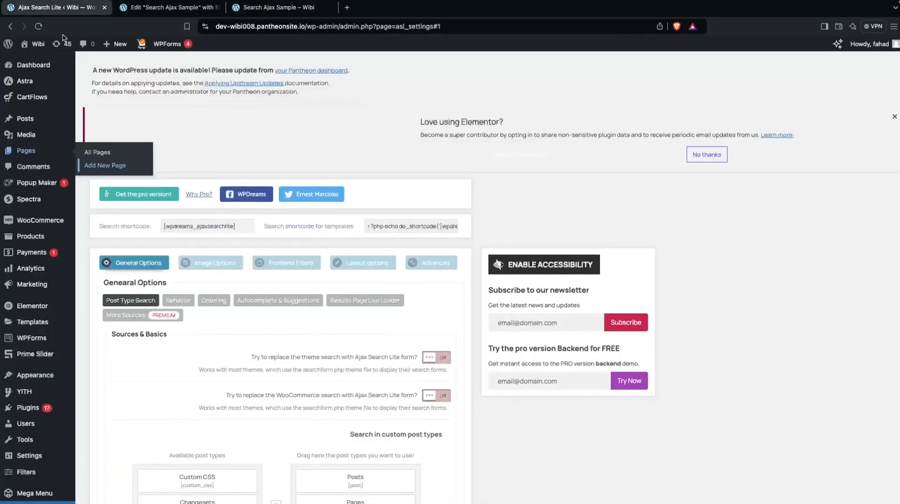
left_click(218, 7)
left_click(217, 8)
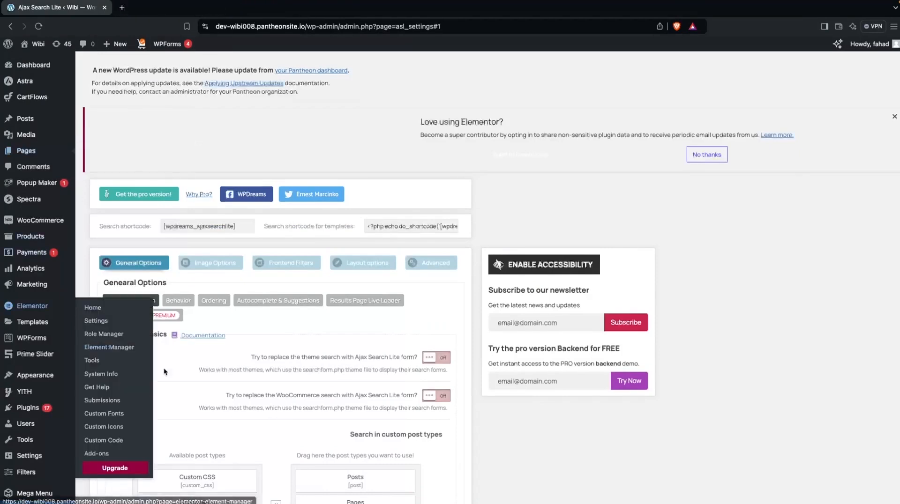
scroll(164, 371, "down", 3)
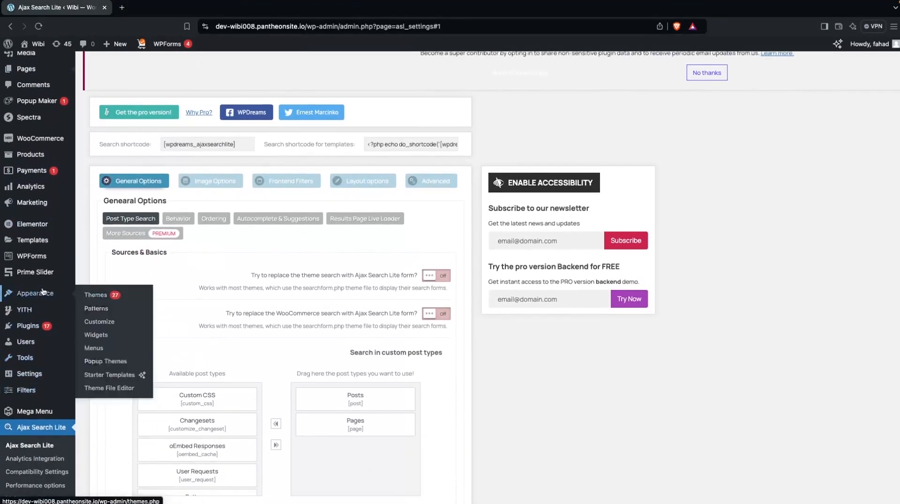
left_click(104, 339)
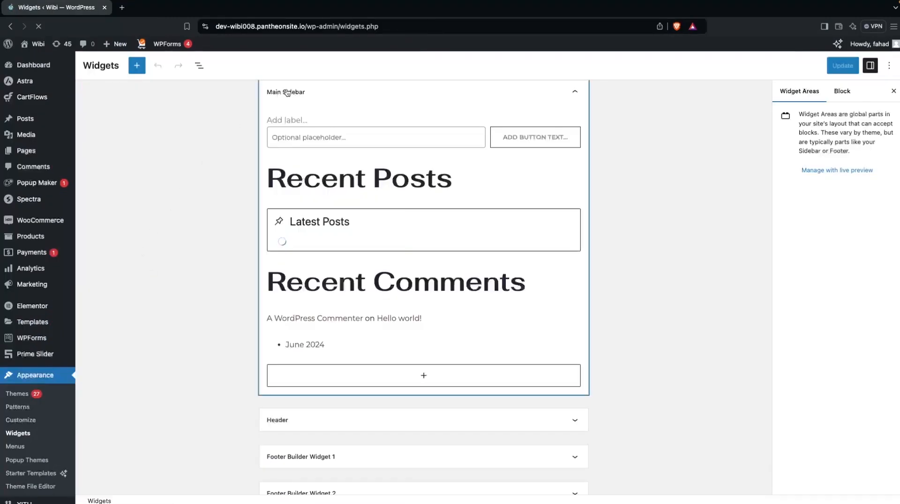
Visit the site in a new tab to examine the homepage sidebar, and return to the widget editor
mouse_move(35, 46)
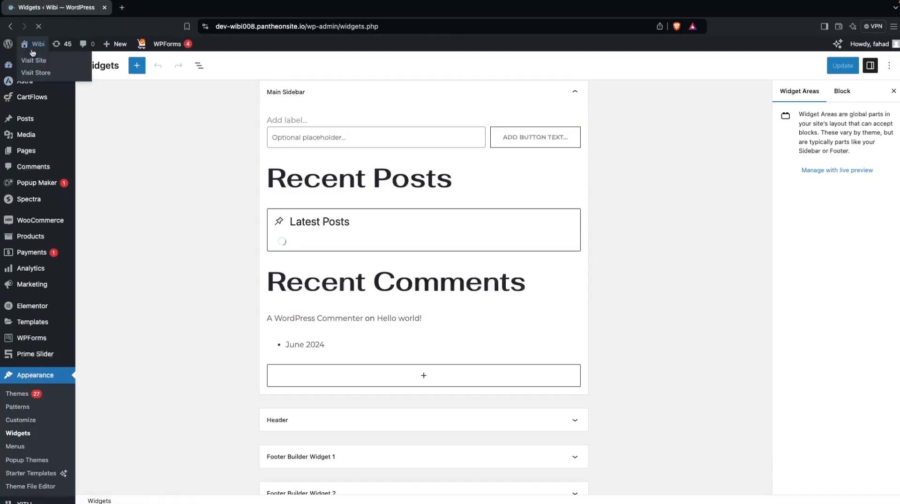
left_click(34, 61, "super")
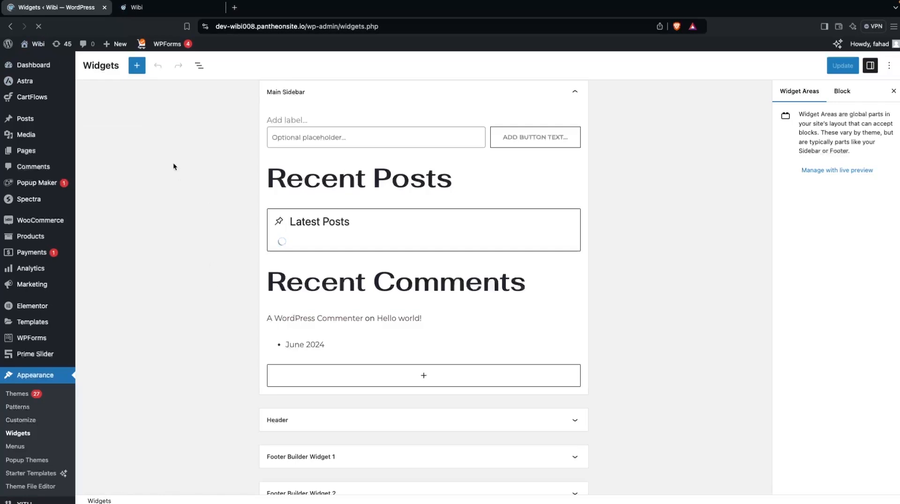
left_click(170, 12)
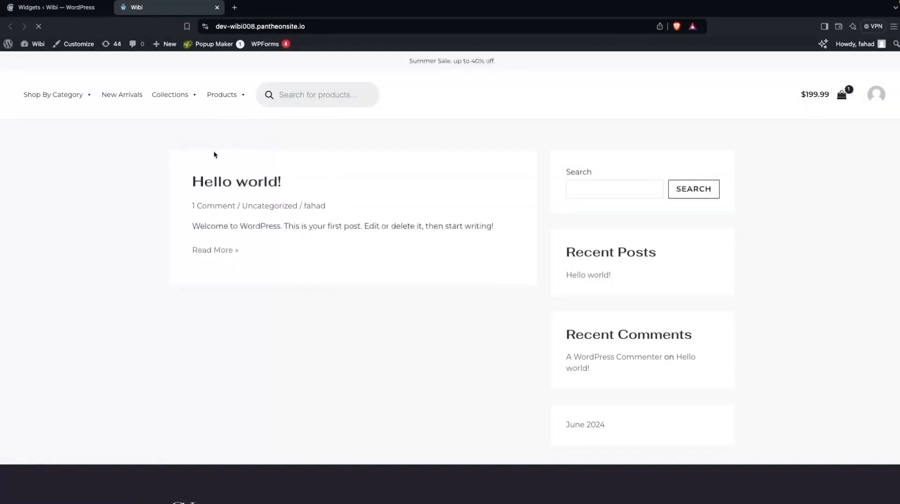
scroll(593, 256, "down", 1)
scroll(593, 255, "up", 1)
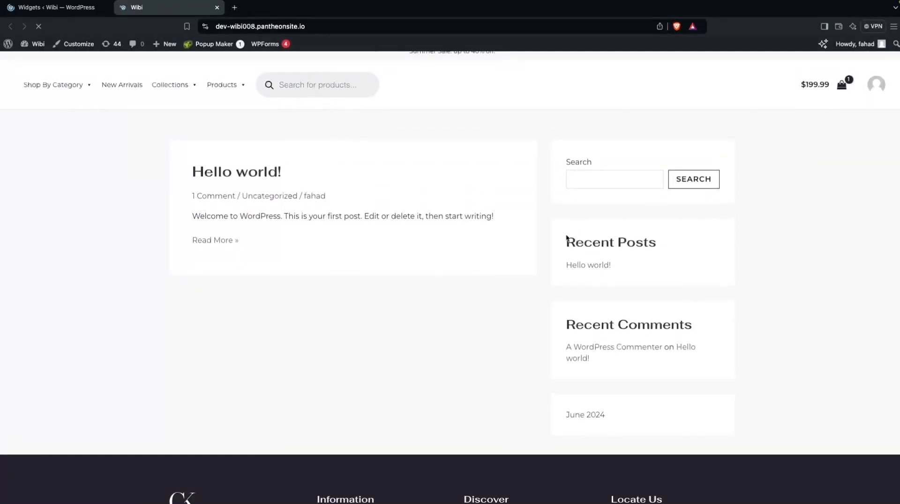
left_click(45, 6)
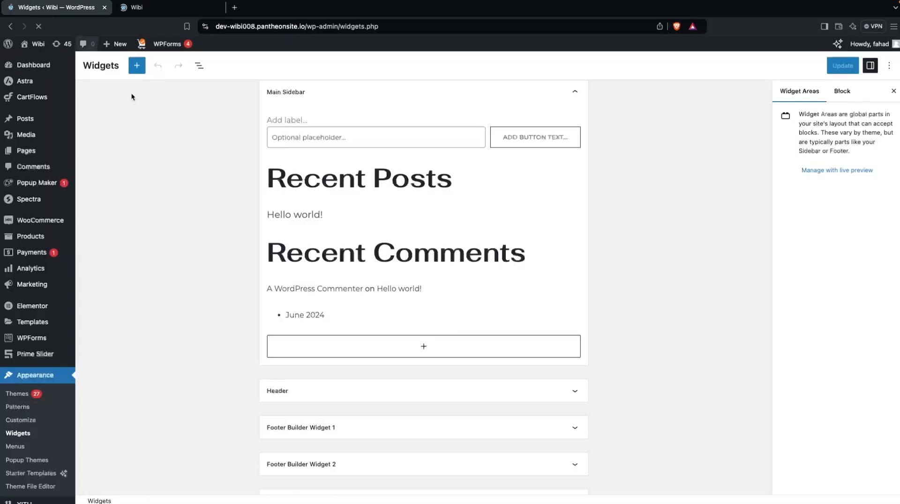
Add the legacy Ajax Search Lite widget to the Main Sidebar and title it "Search Ajax"
left_click(431, 350)
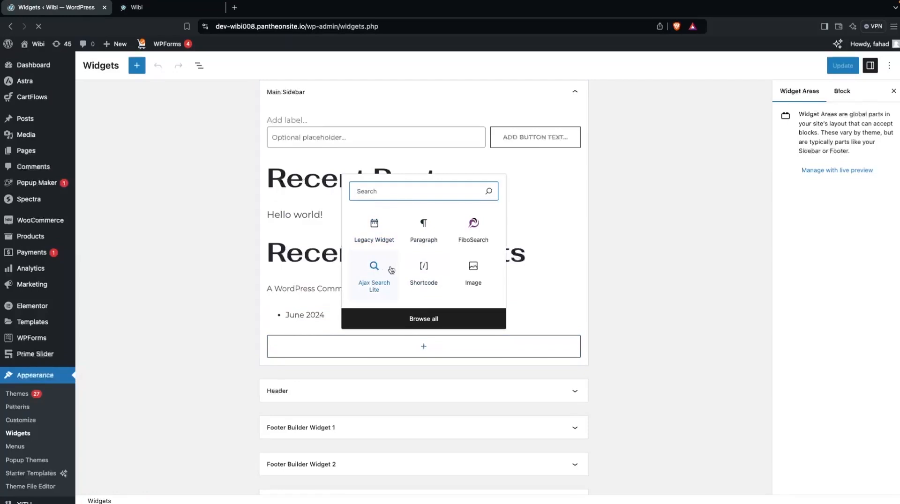
type("Ajax")
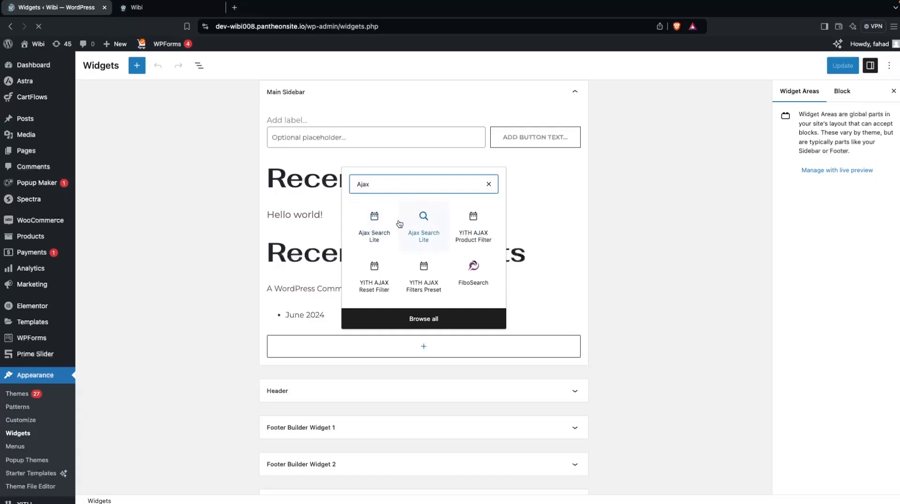
left_click(377, 235)
left_click(842, 66)
left_click(281, 374)
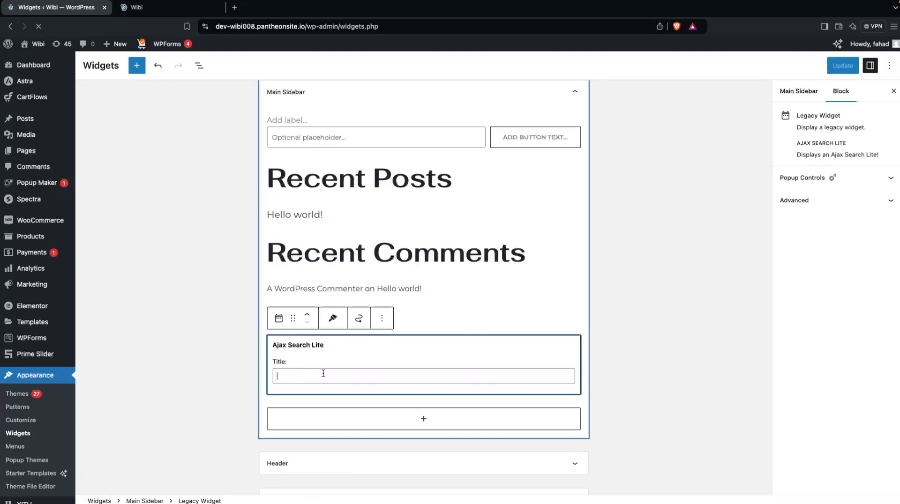
type("Search Ajax")
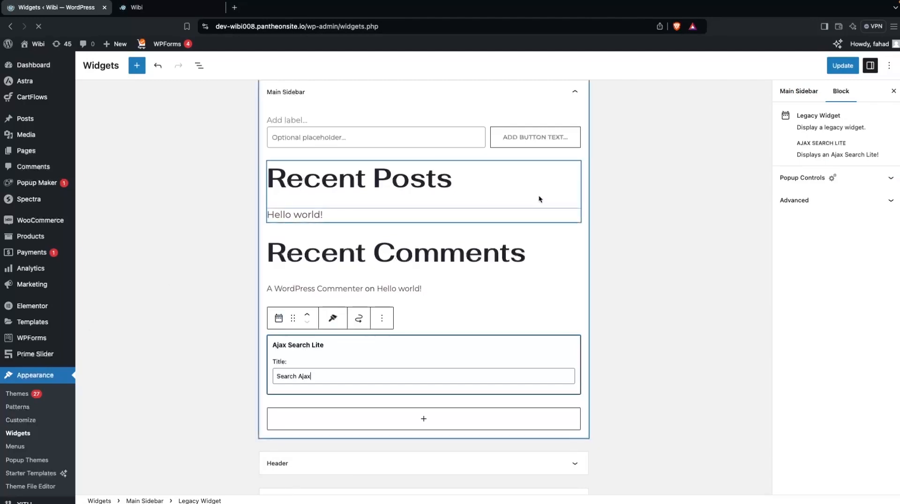
Save the widget changes and reload the homepage to examine the new search bar in the sidebar
left_click(841, 66)
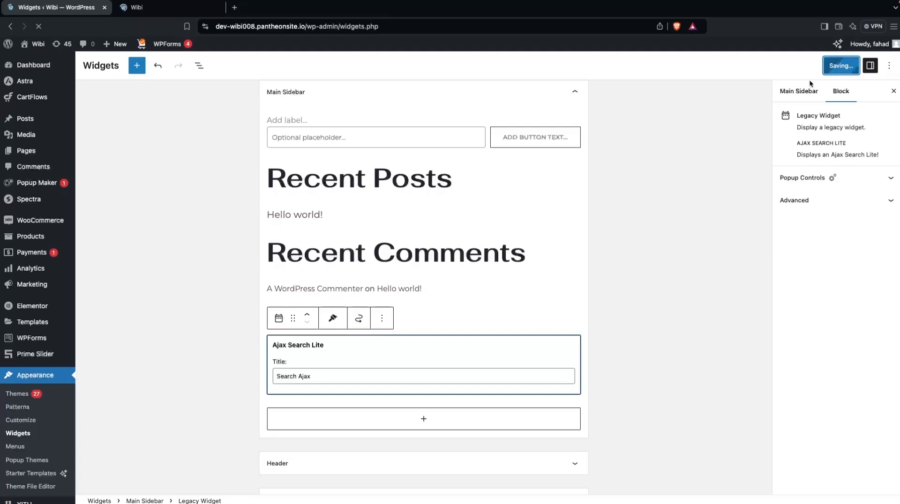
left_click(159, 7)
left_click(39, 27)
scroll(576, 347, "down", 3)
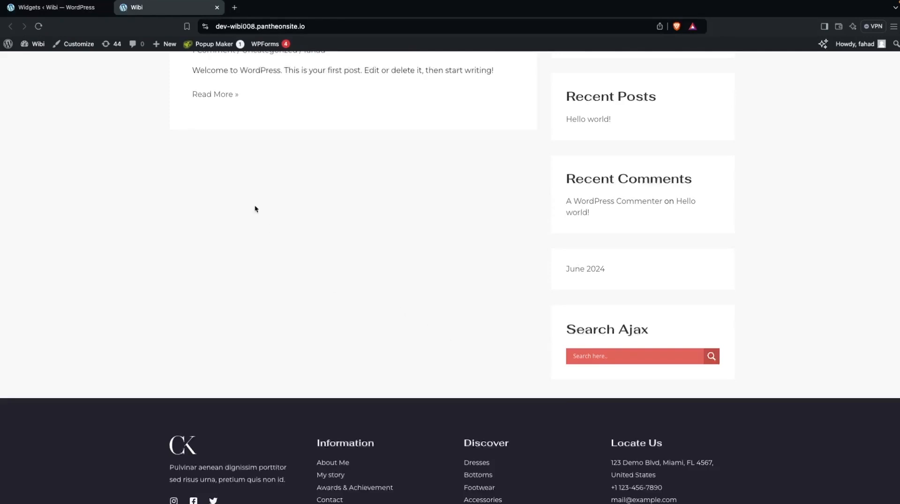
Return to the site admin and open the Ajax Search Lite settings
left_click(56, 8)
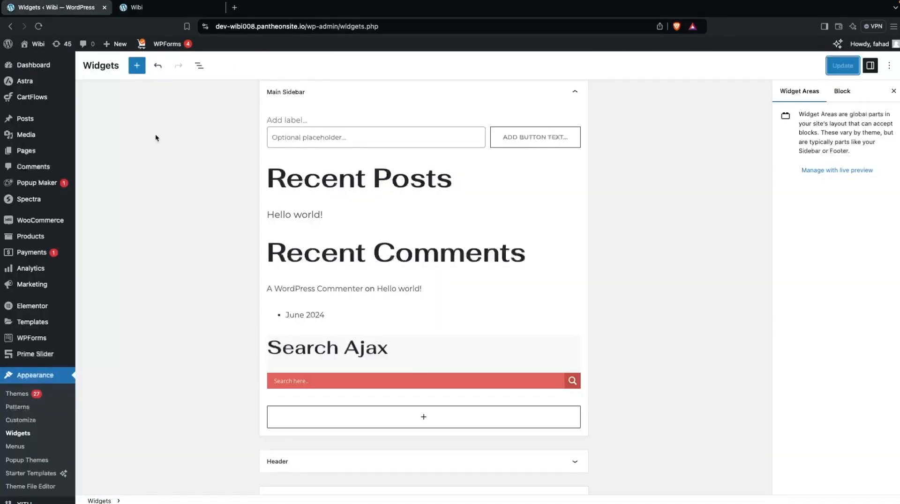
scroll(47, 492, "down", 3)
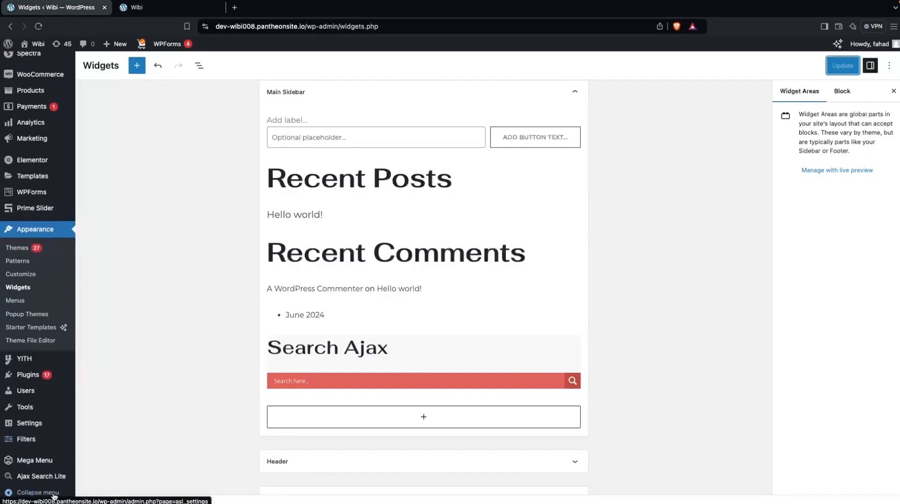
left_click(61, 477)
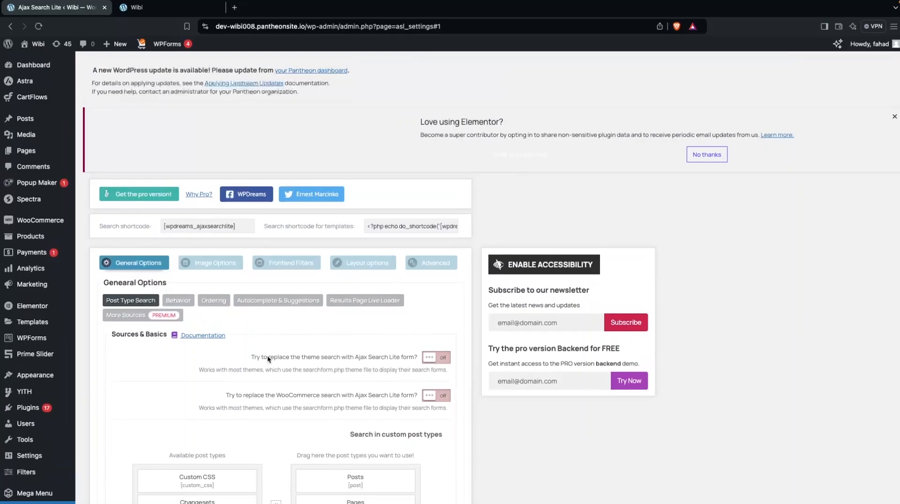
Add Products to the custom post types that Ajax Search Lite searches
scroll(275, 392, "down", 5)
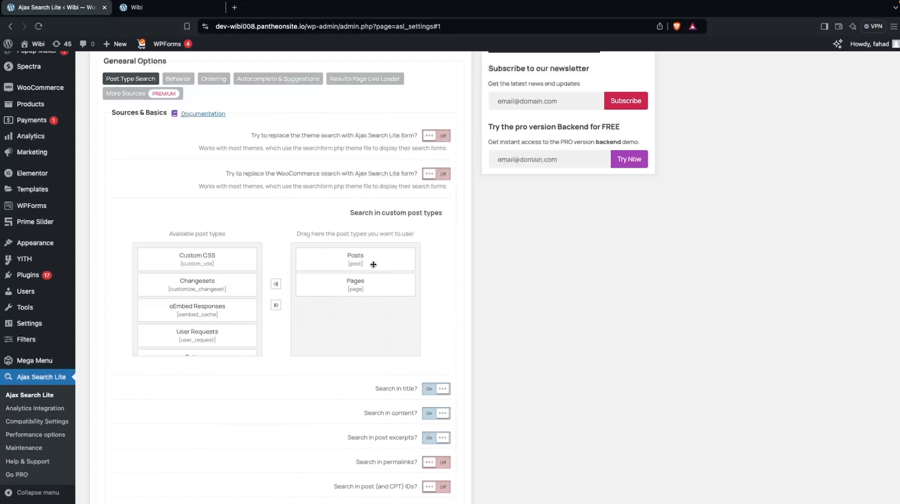
scroll(216, 285, "down", 10)
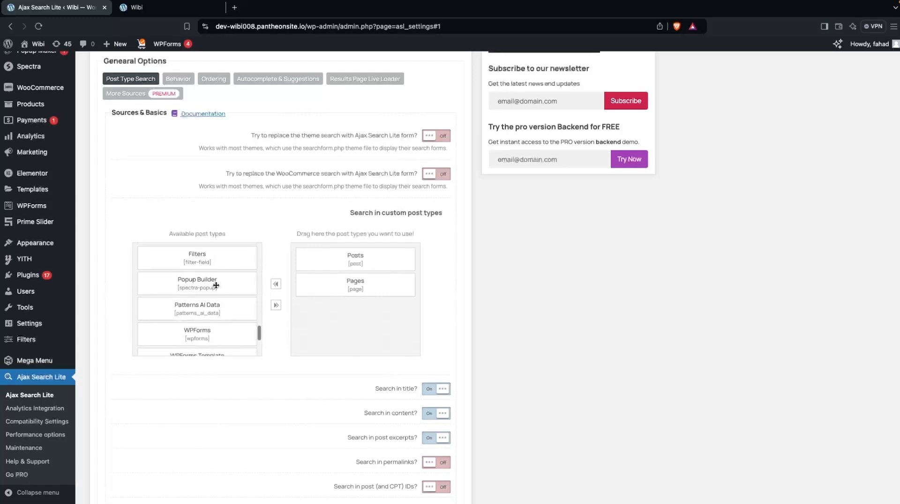
scroll(215, 285, "down", 1)
scroll(216, 285, "up", 2)
scroll(215, 284, "down", 6)
scroll(216, 286, "up", 2)
scroll(215, 285, "up", 6)
scroll(216, 285, "up", 5)
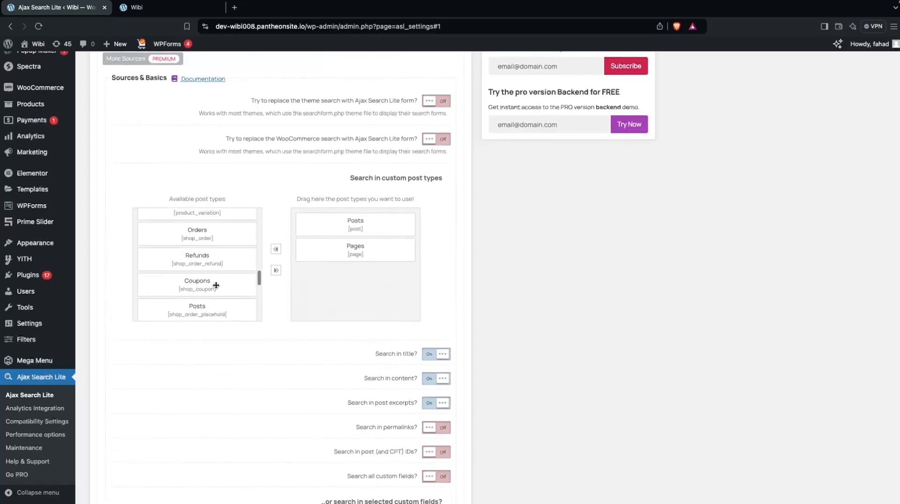
left_click_drag(218, 300, 367, 271)
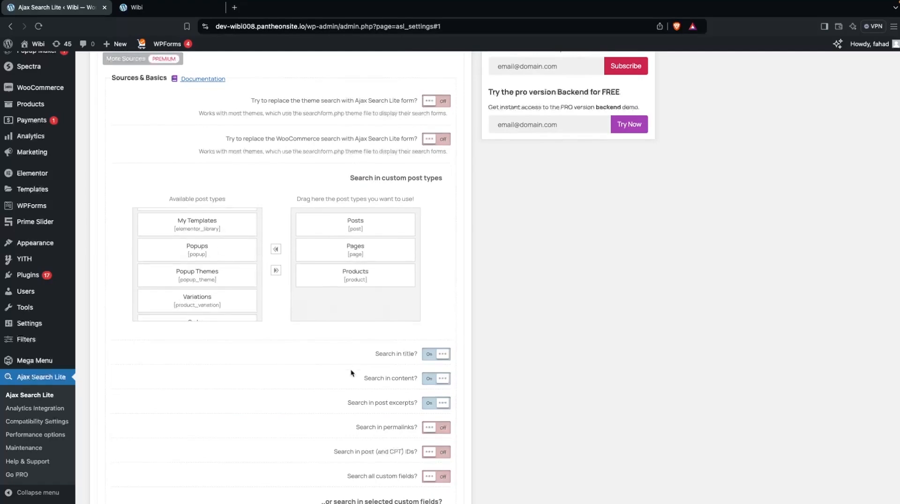
Open the search box layout and theme options and examine the width, margin, font, color and border settings
scroll(349, 375, "up", 1)
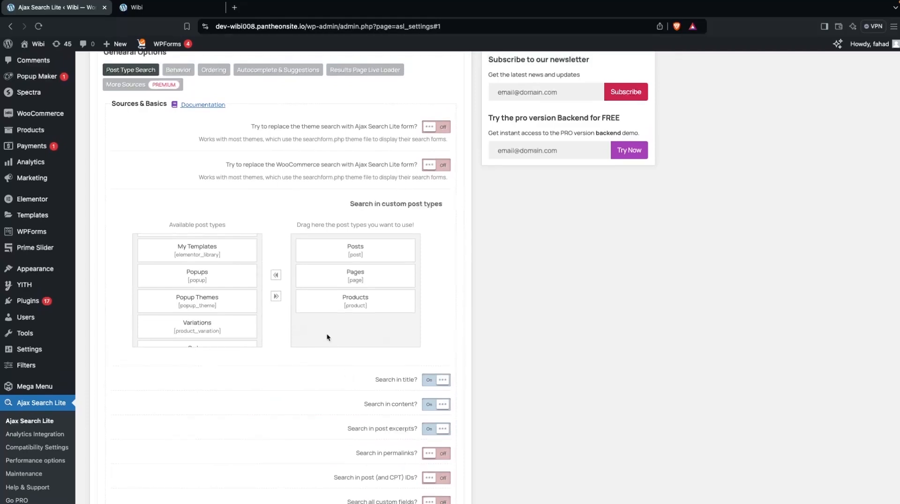
scroll(326, 337, "up", 2)
scroll(283, 228, "up", 1)
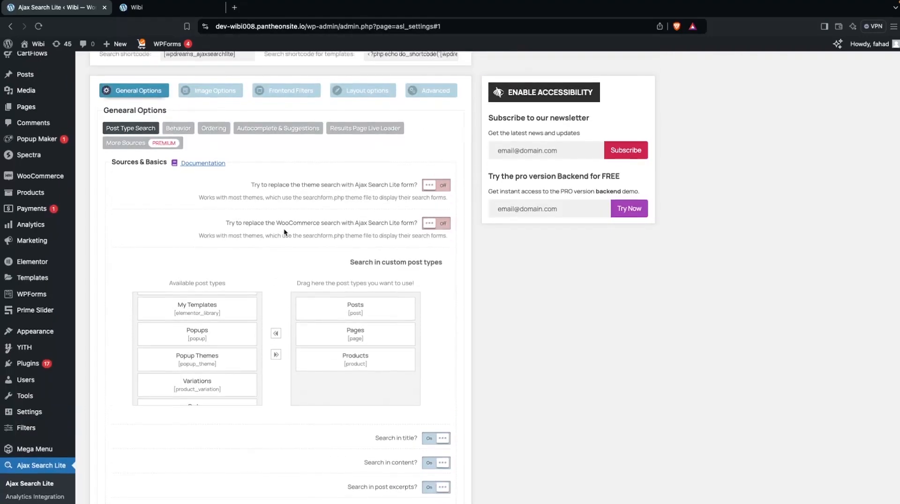
left_click(374, 90)
scroll(373, 169, "down", 2)
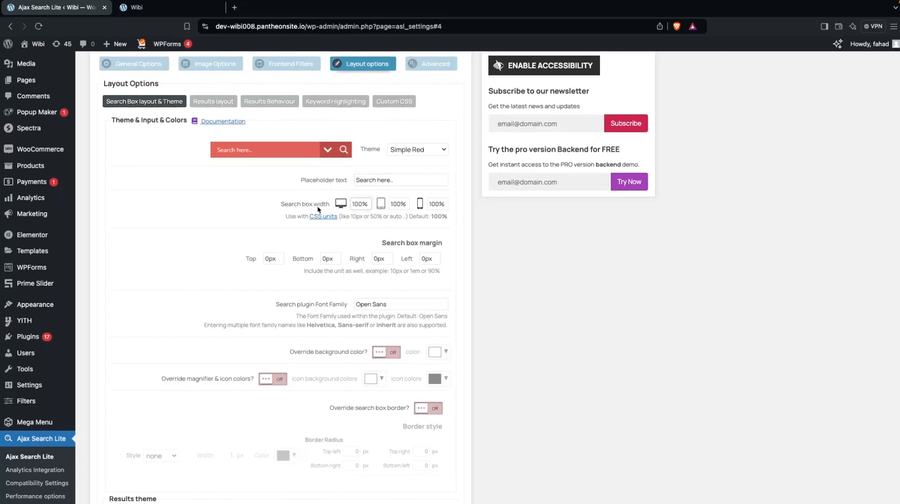
scroll(296, 280, "down", 1)
scroll(296, 283, "down", 1)
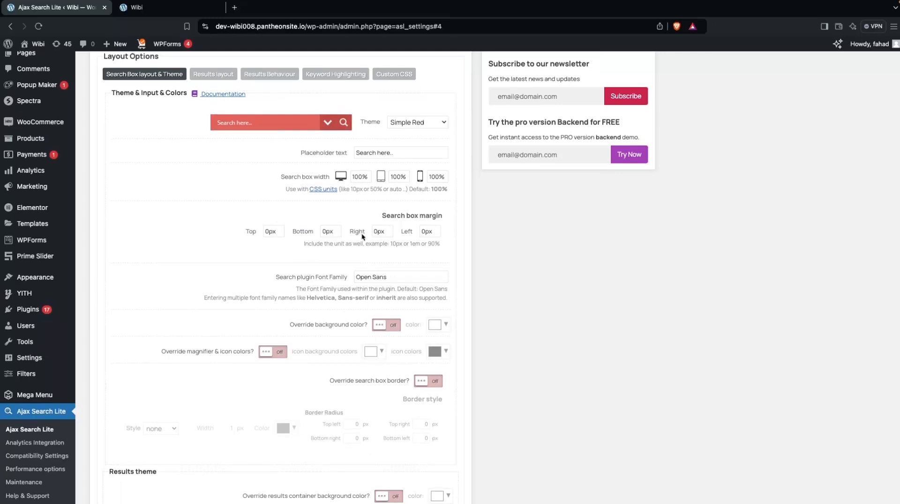
scroll(348, 258, "down", 3)
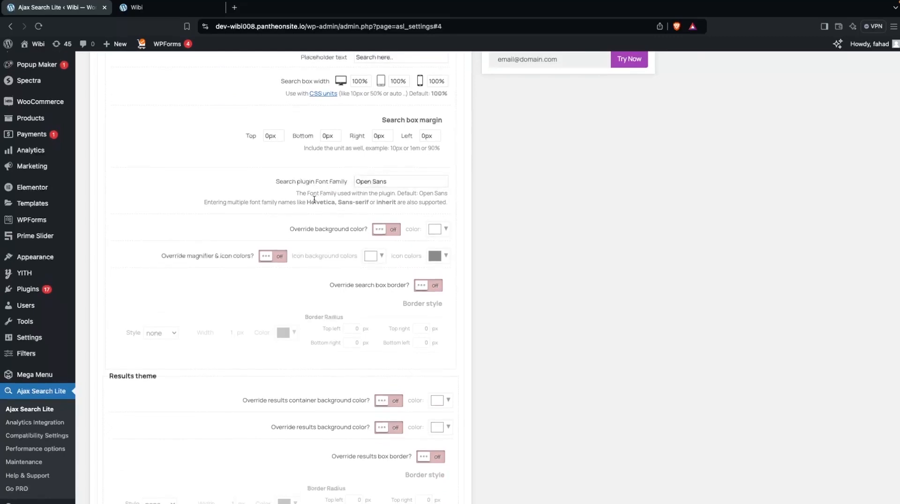
scroll(313, 198, "down", 4)
scroll(314, 199, "down", 4)
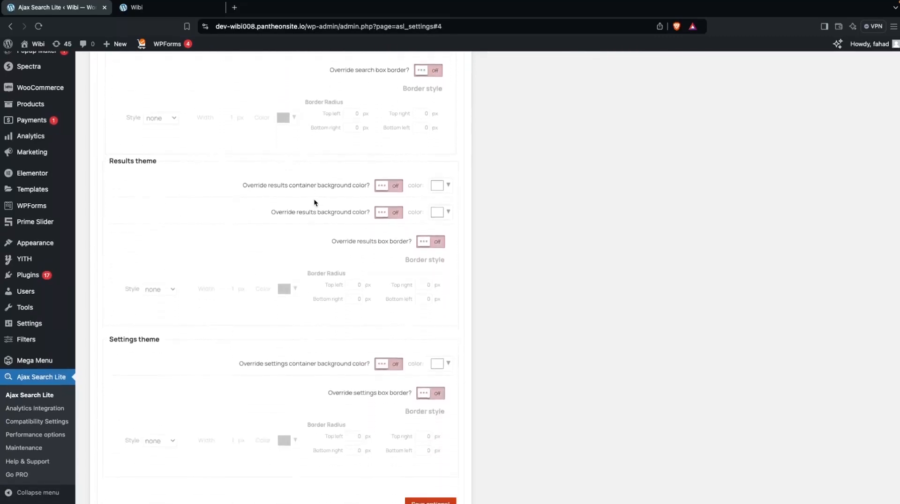
scroll(314, 199, "up", 14)
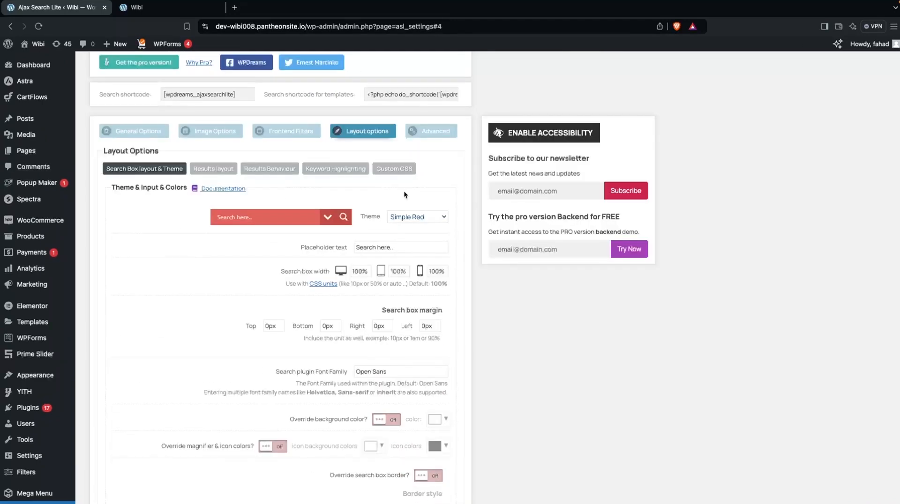
Preview the Simple Blue and Simple Grey themes for the search box
left_click(425, 216)
left_click(419, 227)
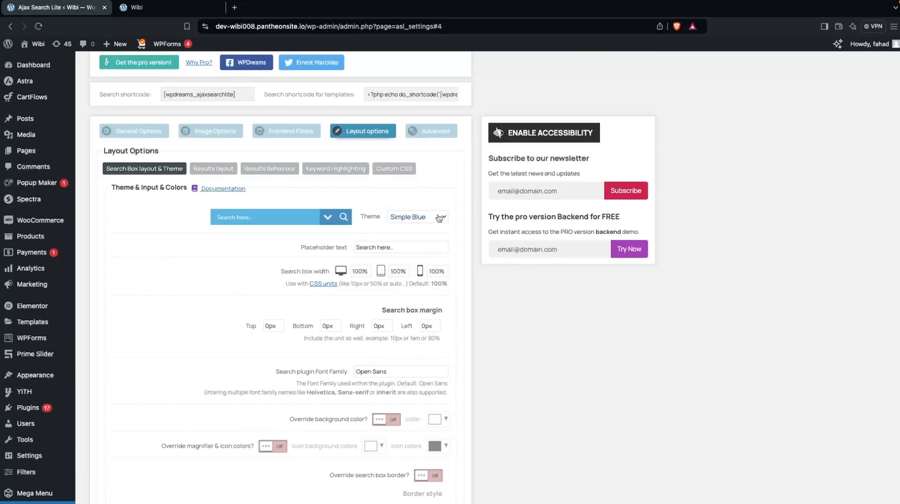
left_click(439, 218)
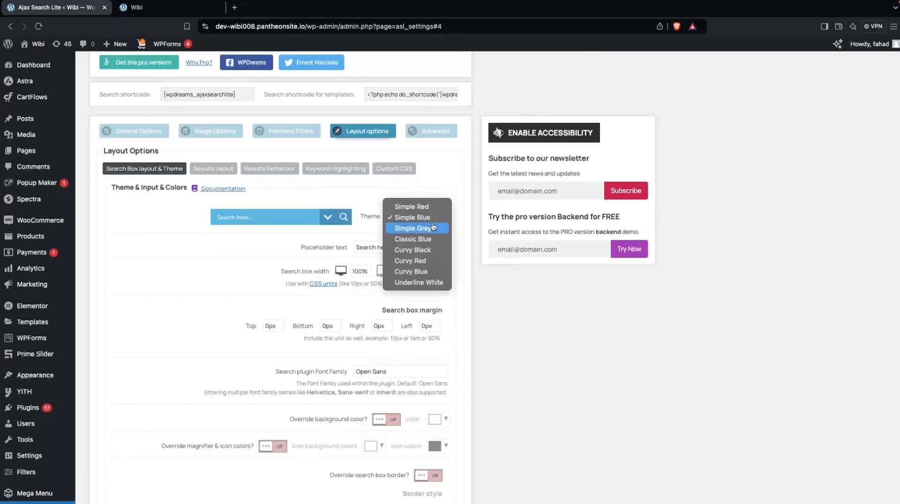
left_click(434, 228)
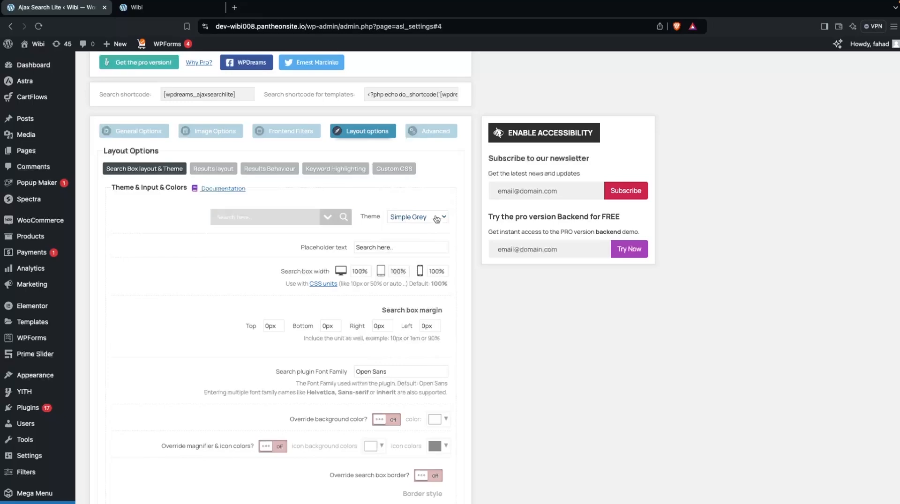
Set the search box theme to Underline White and save the plugin options
left_click(437, 219)
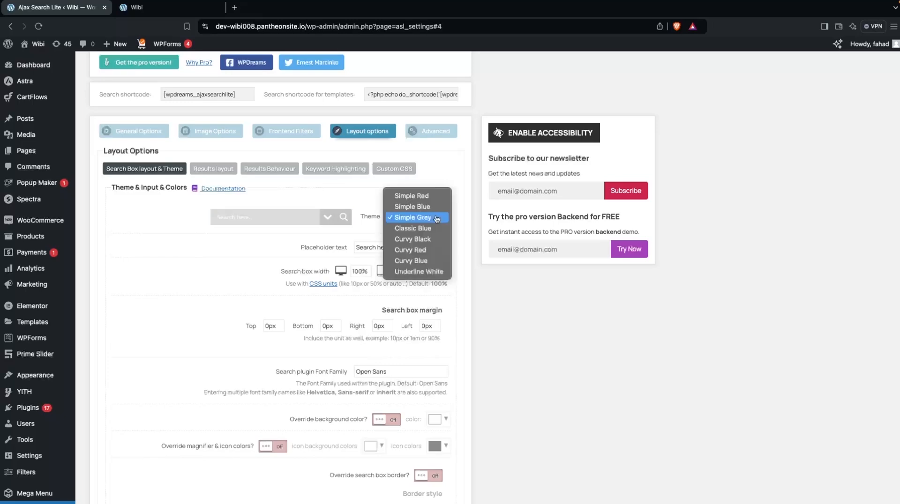
left_click(425, 272)
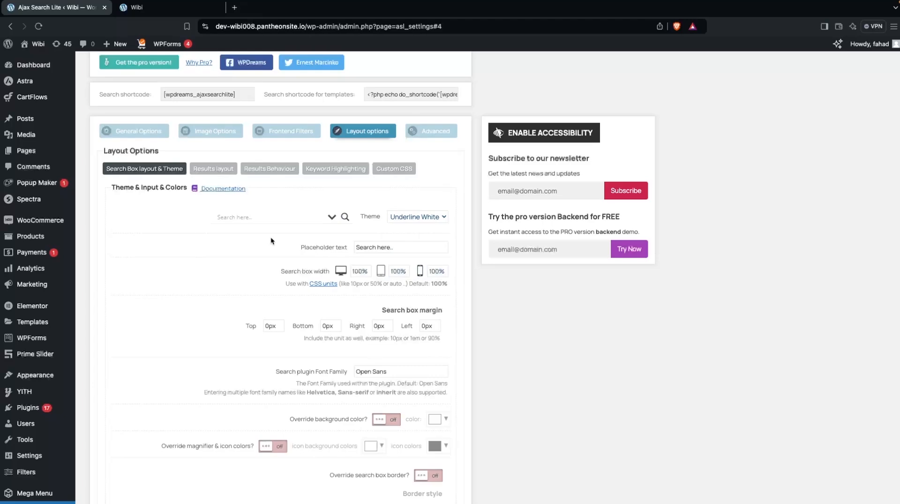
scroll(266, 252, "up", 1)
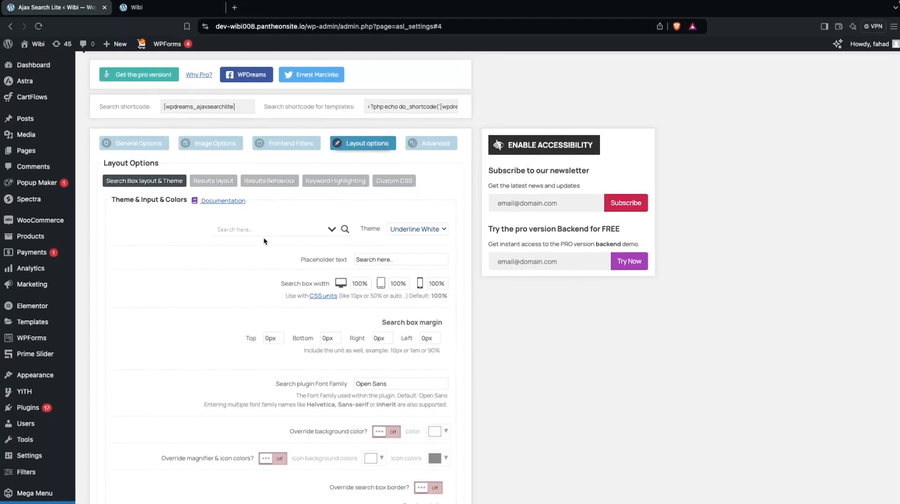
scroll(261, 265, "down", 15)
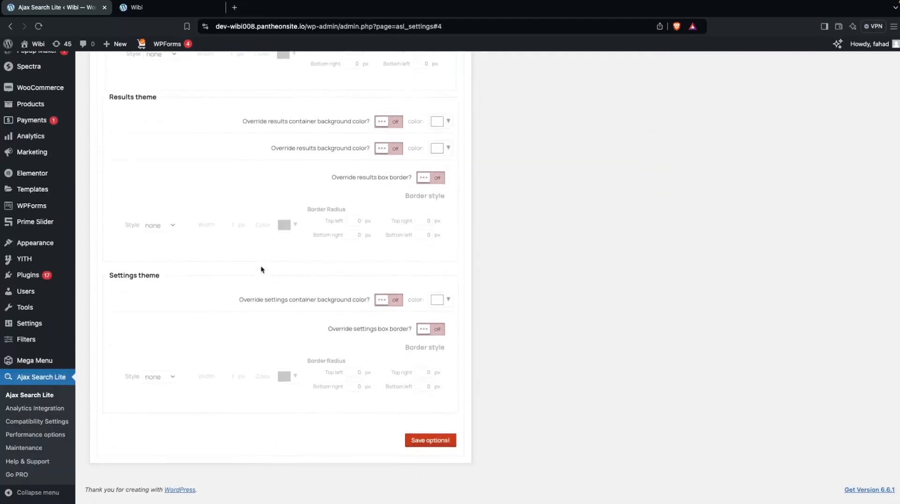
left_click(430, 448)
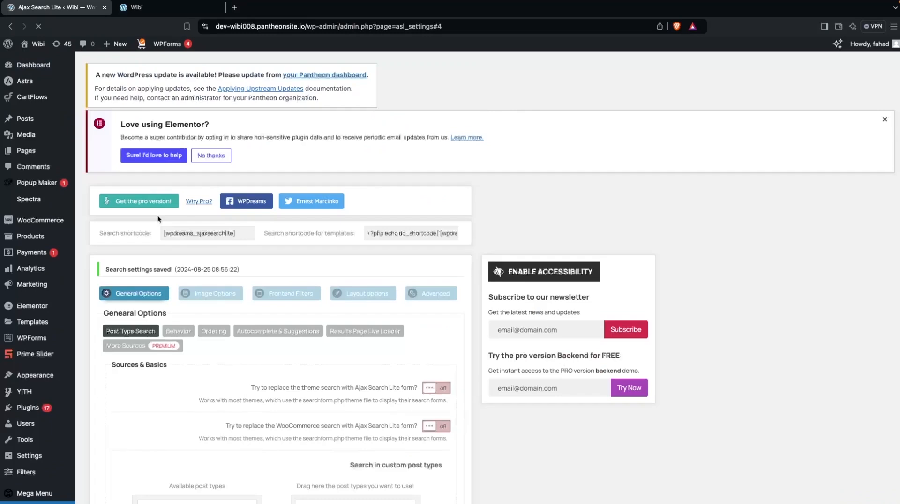
Reload the homepage and test the sidebar search bar with "dress", looking through the suggested results
left_click(142, 10)
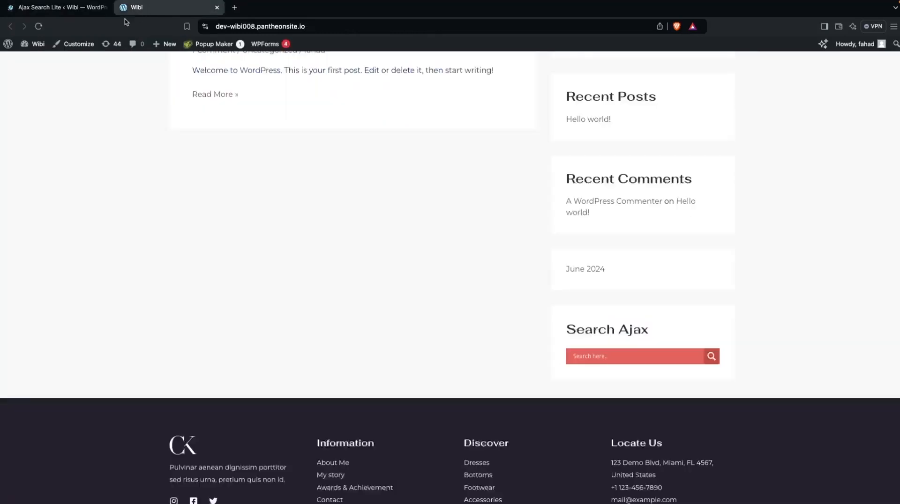
left_click(38, 26)
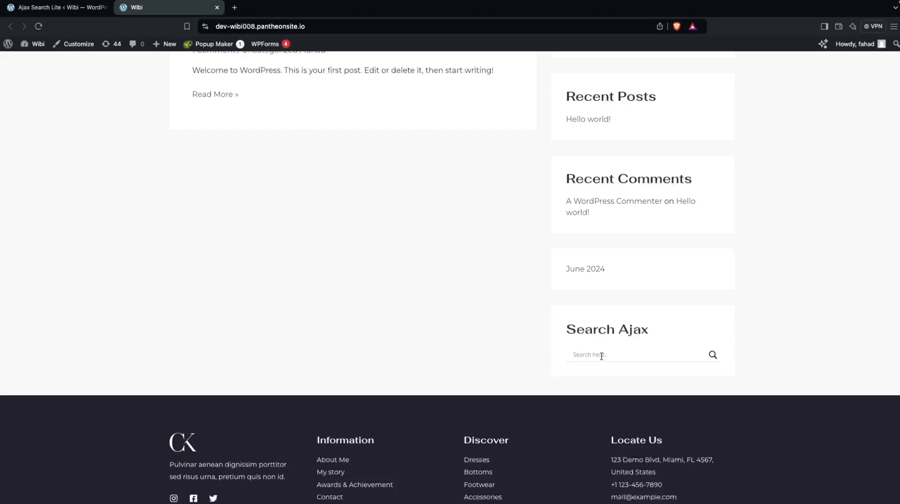
type("dress")
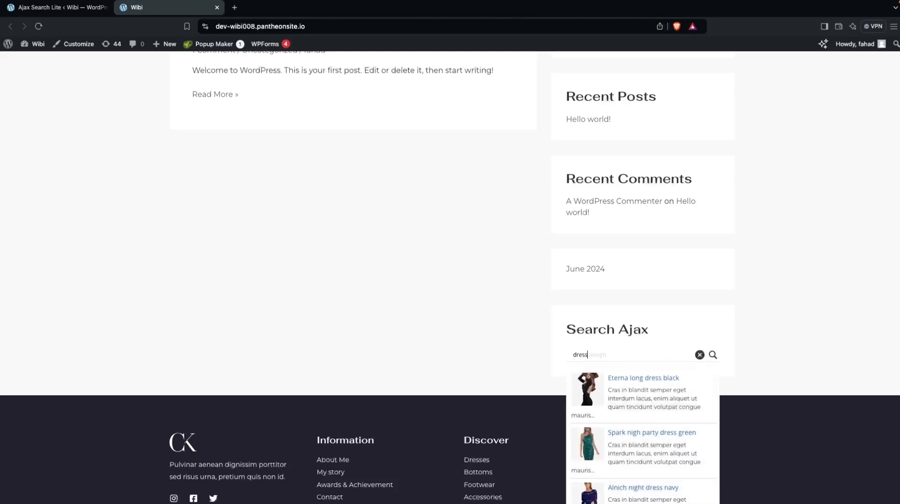
scroll(611, 401, "down", 5)
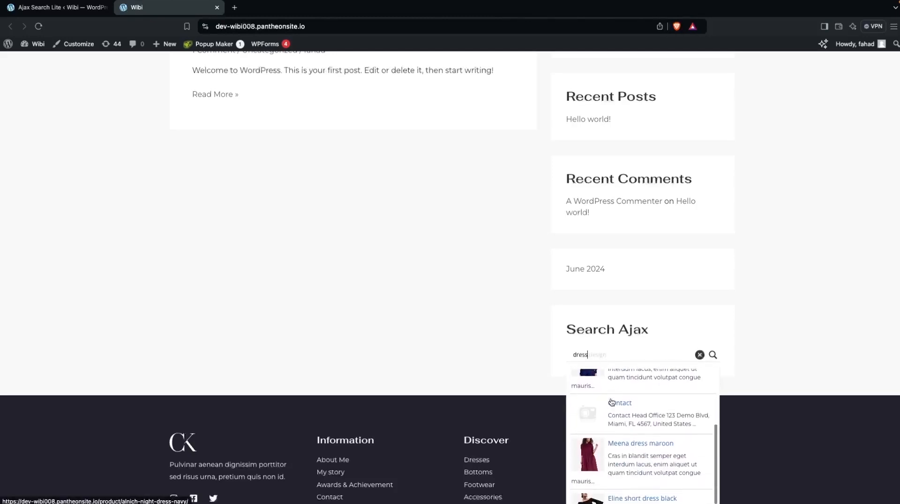
scroll(611, 400, "up", 2)
double_click(601, 360)
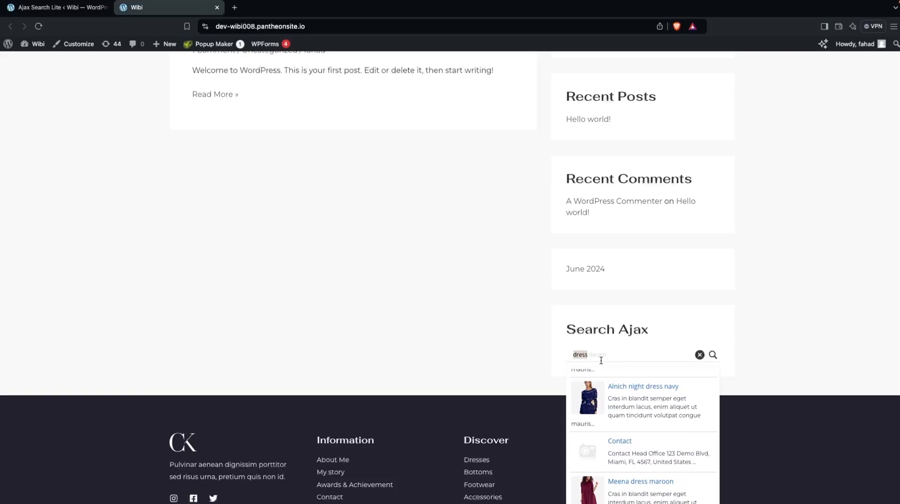
left_click(594, 349)
scroll(594, 348, "down", 2)
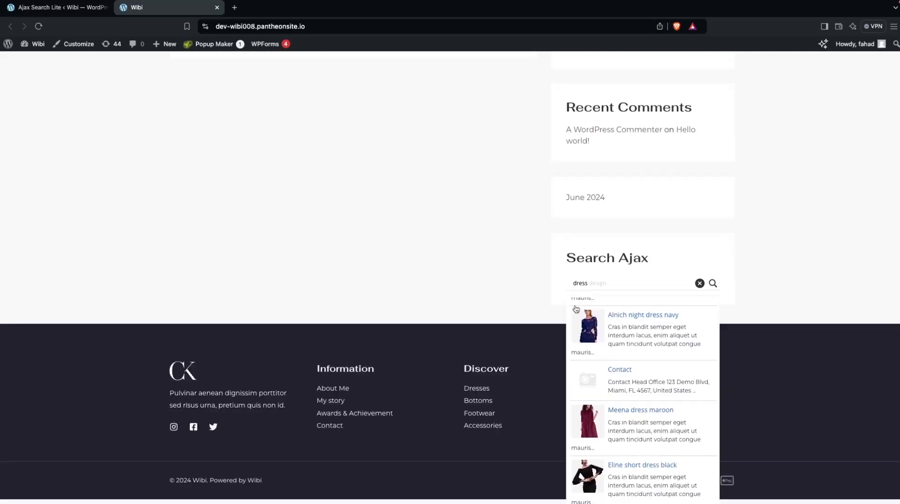
scroll(642, 357, "up", 3)
scroll(642, 356, "down", 5)
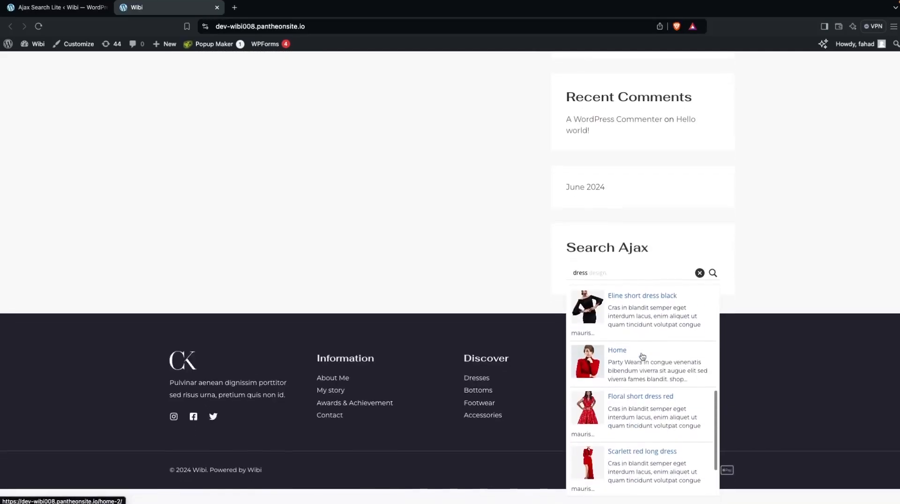
scroll(642, 358, "up", 5)
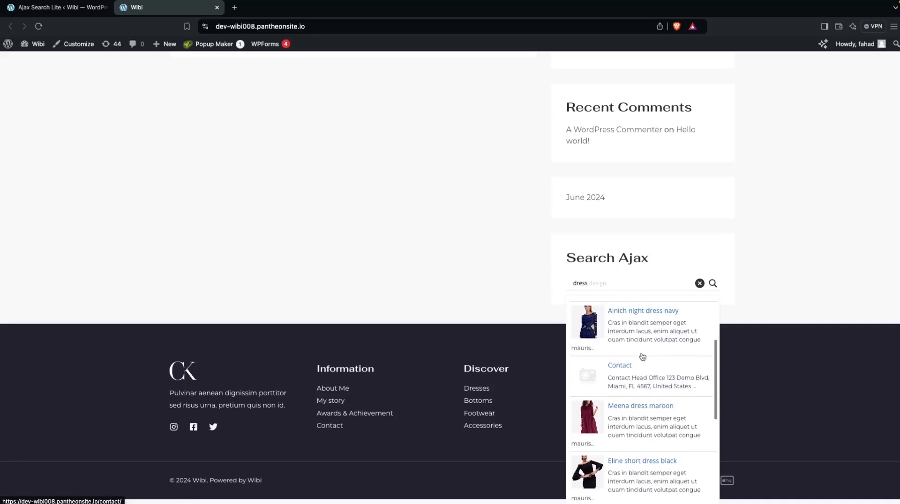
scroll(642, 357, "up", 1)
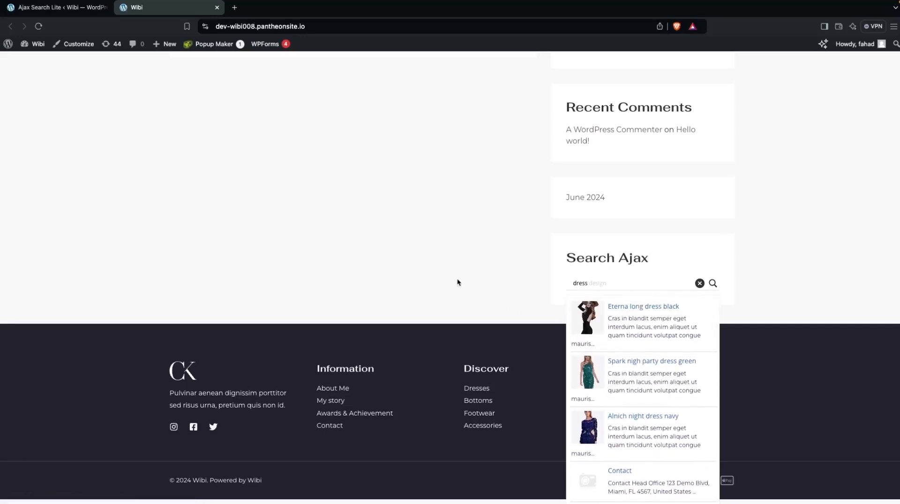
Return to the Ajax Search Lite settings, change the maximum number of results in the general behavior options, and save the options
left_click(55, 11)
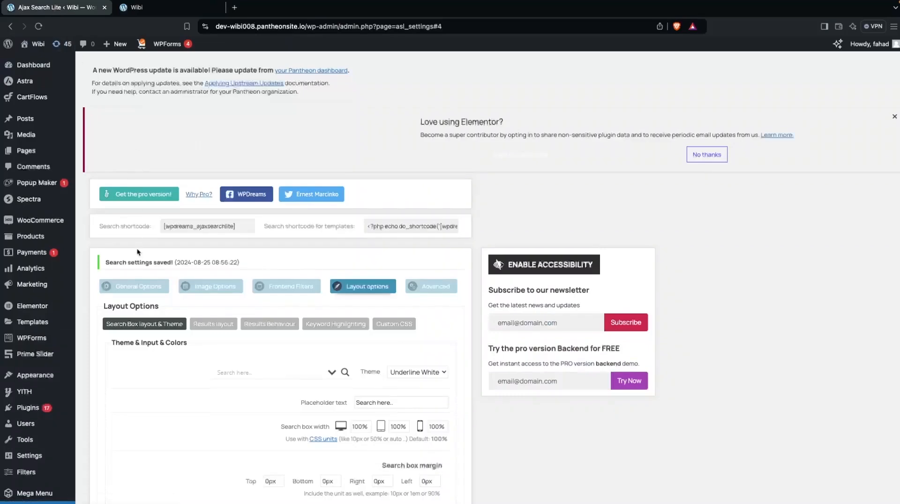
scroll(188, 471, "down", 1)
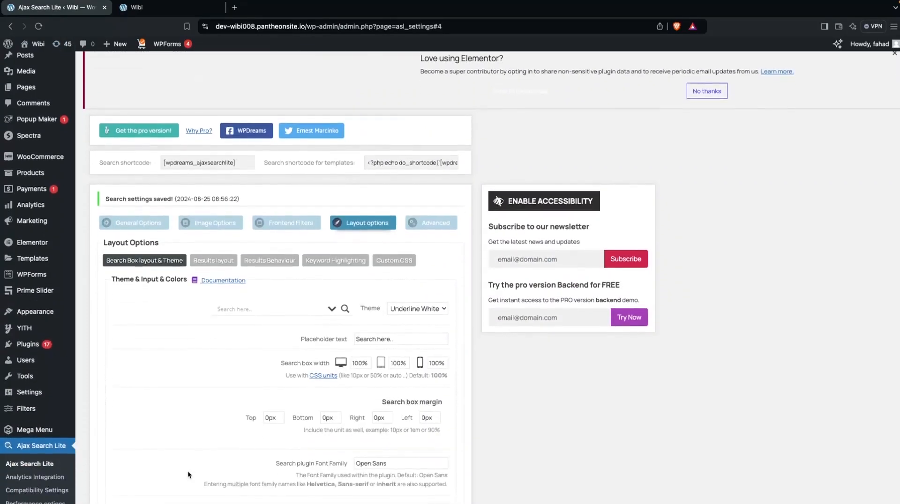
left_click(133, 224)
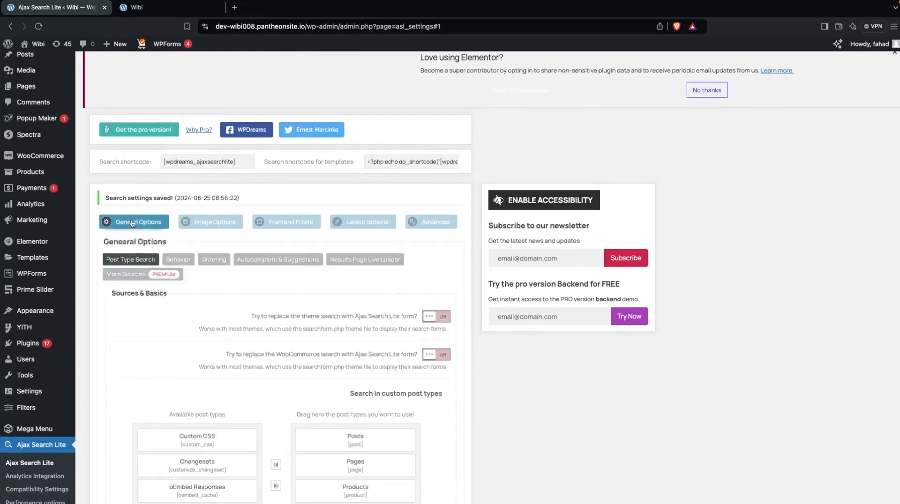
scroll(172, 175, "down", 2)
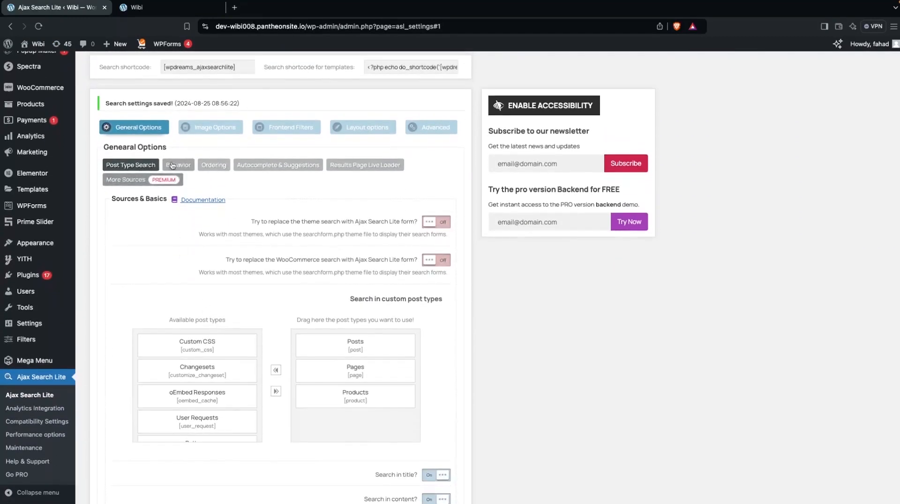
left_click(178, 165)
scroll(267, 288, "down", 1)
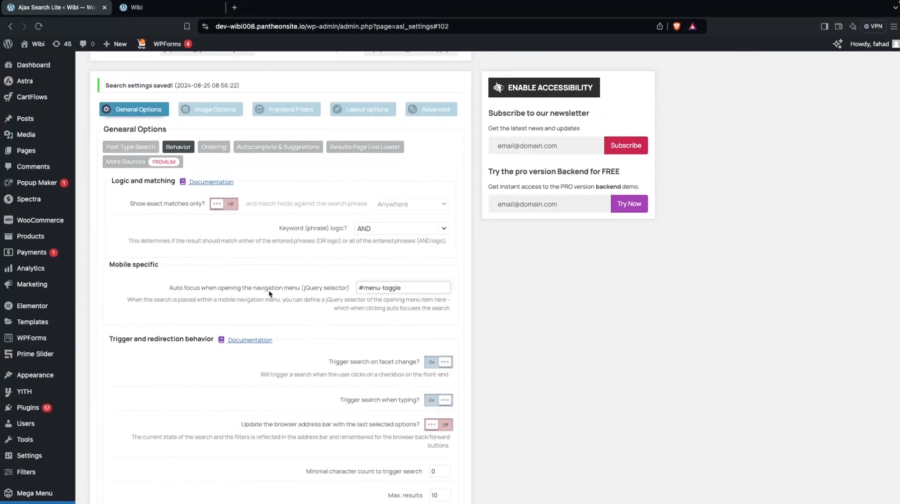
scroll(269, 291, "down", 5)
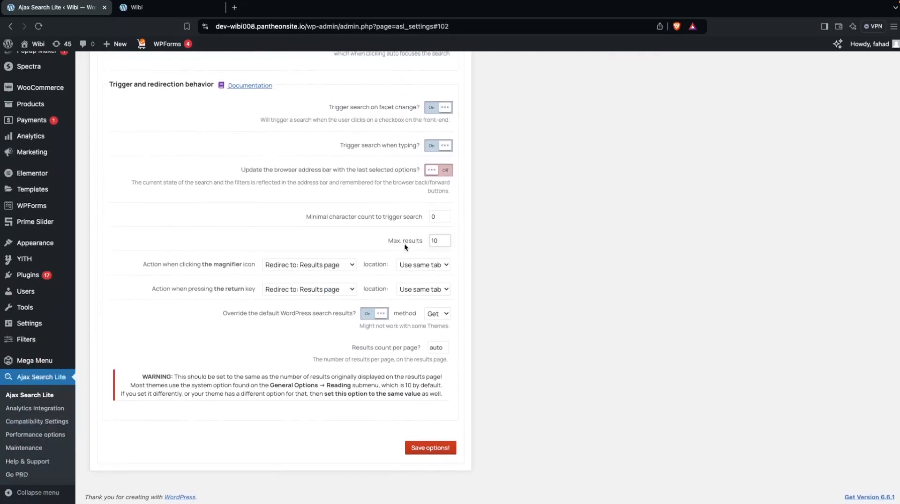
left_click(439, 241)
key("BackSpace")
type("2")
left_click(407, 448)
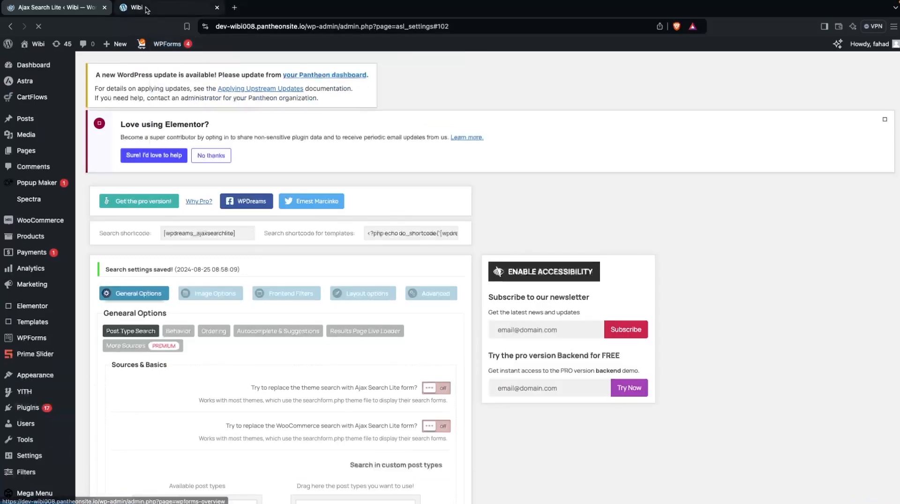
Reload the homepage and test the sidebar search bar with "a", looking through the suggested results before closing them
left_click(147, 9)
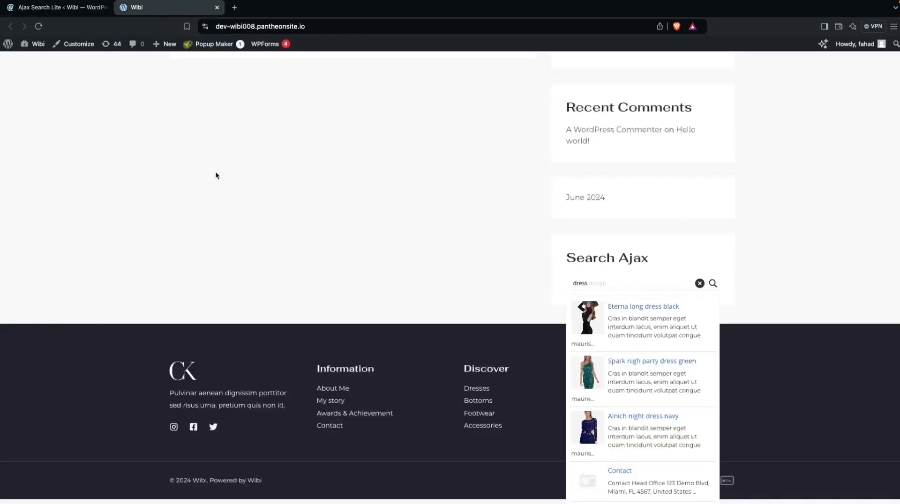
left_click(39, 27)
left_click(607, 290)
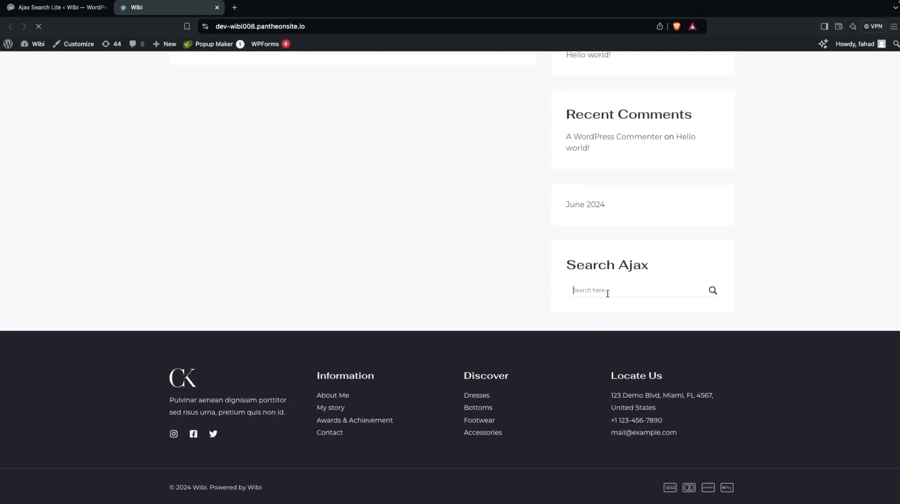
type("a")
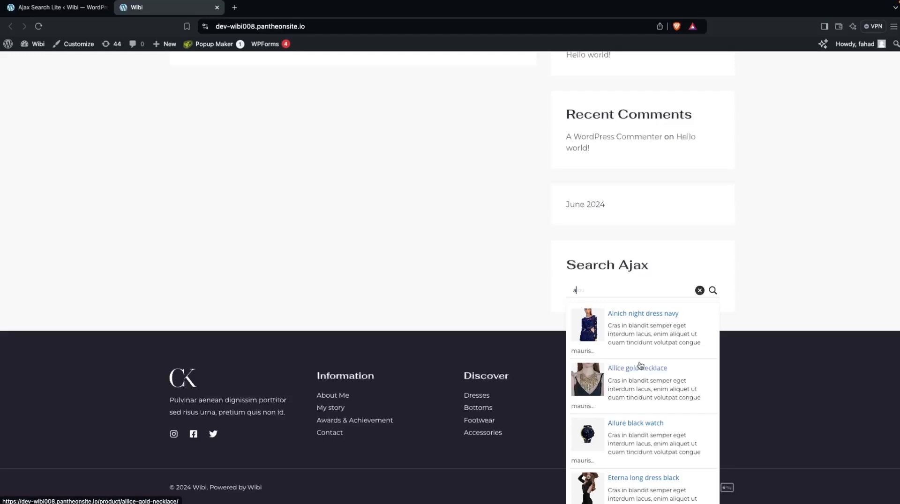
scroll(640, 366, "down", 10)
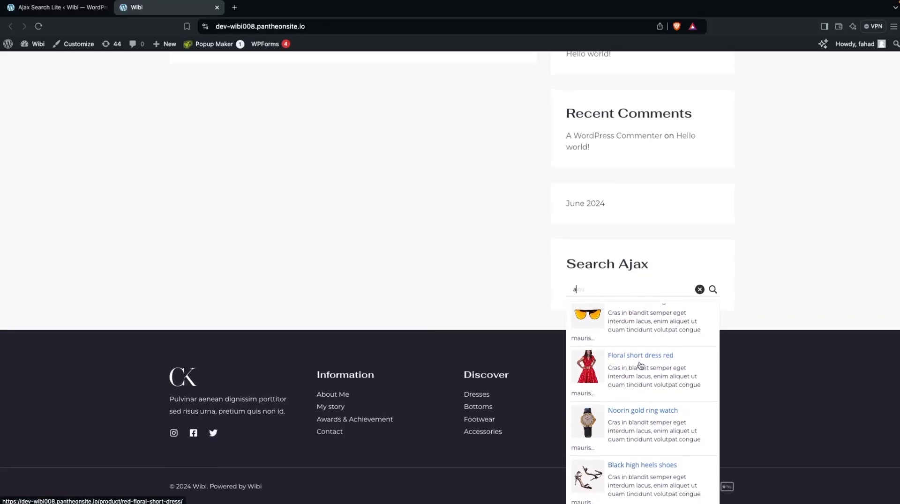
left_click(445, 192)
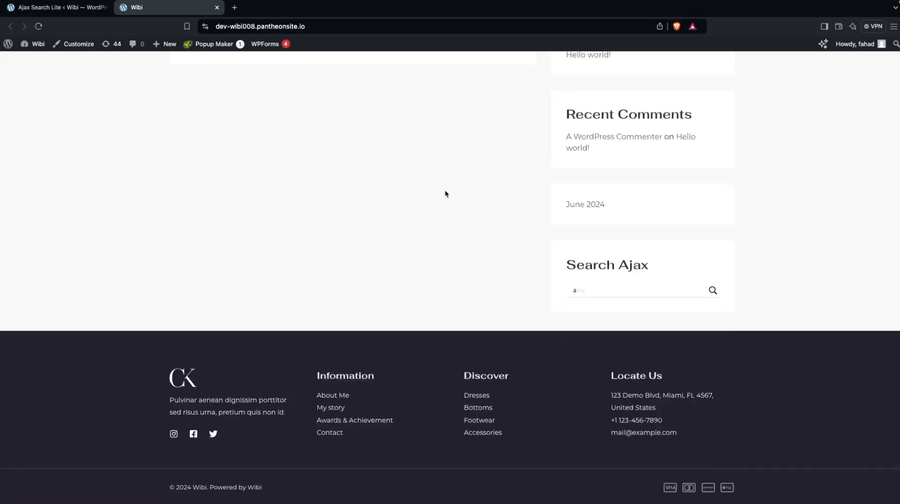